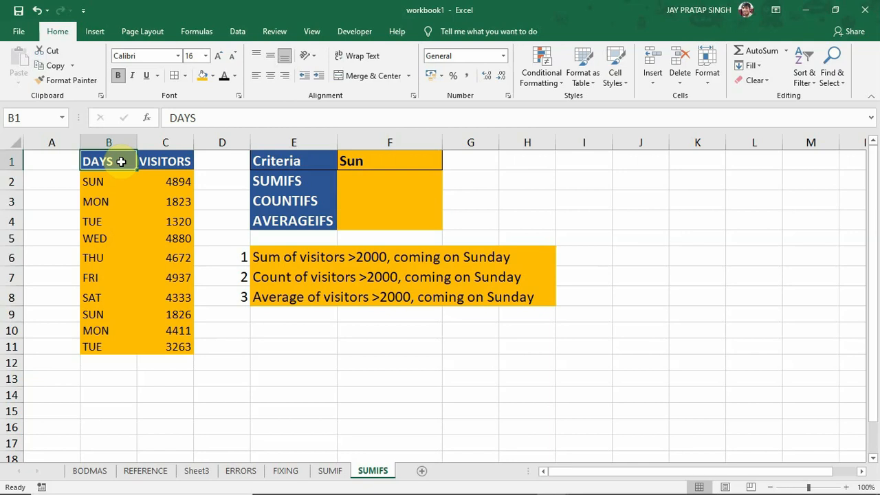
# Review the DAYS and VISITORS columns, the Sunday visitors >2000 sum task and the criteria in F1
pyautogui.click(286, 255)
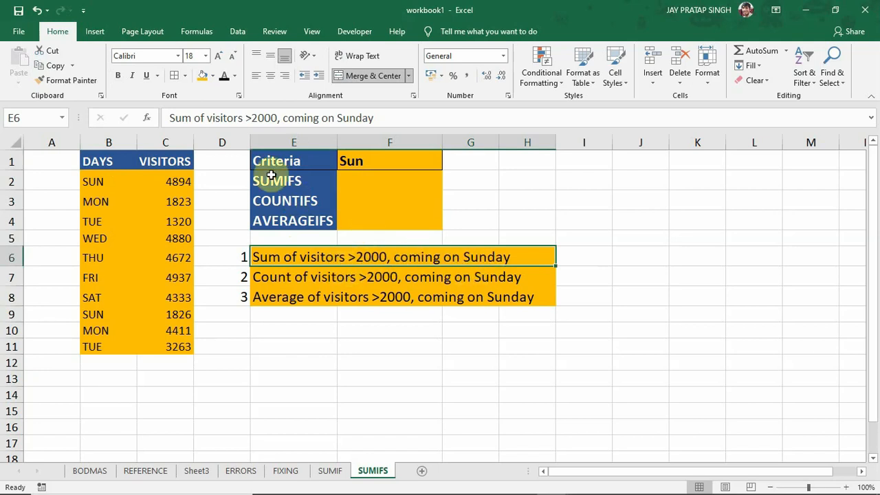
pyautogui.click(112, 142)
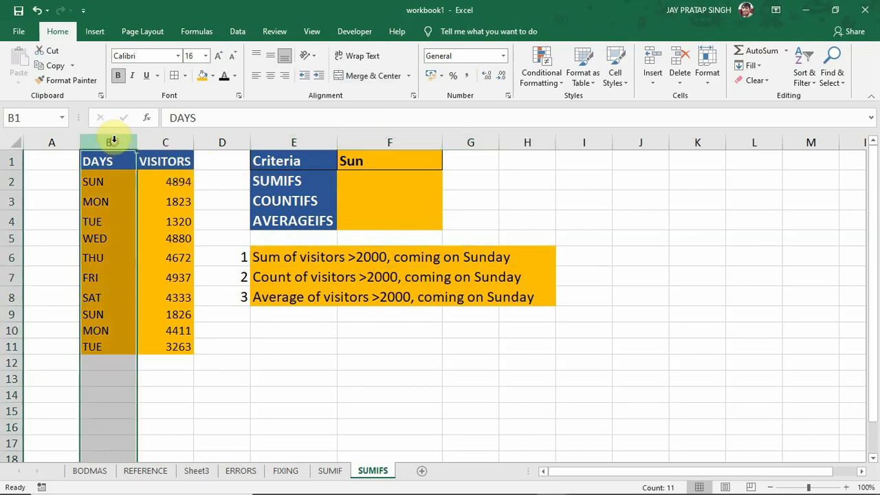
pyautogui.click(165, 141)
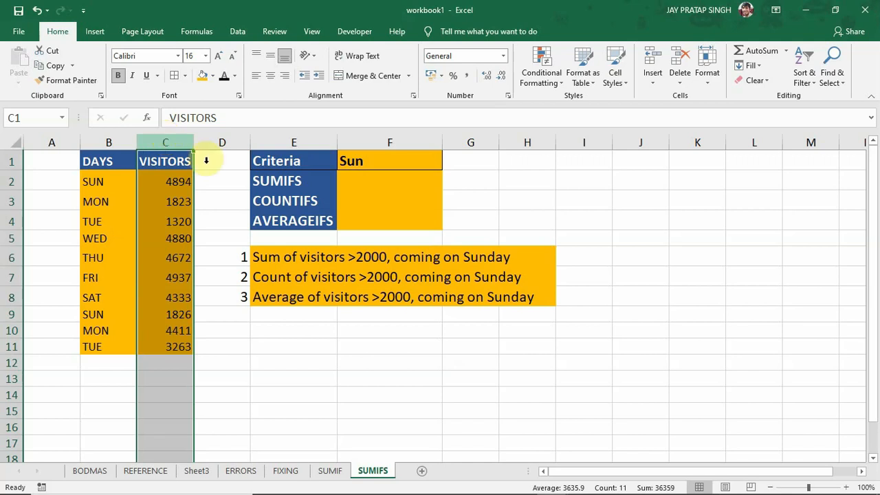
pyautogui.click(299, 256)
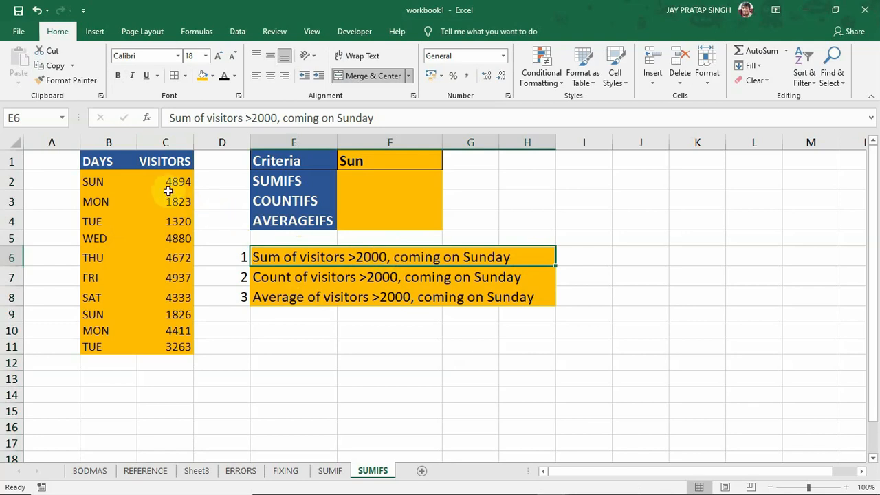
pyautogui.click(168, 141)
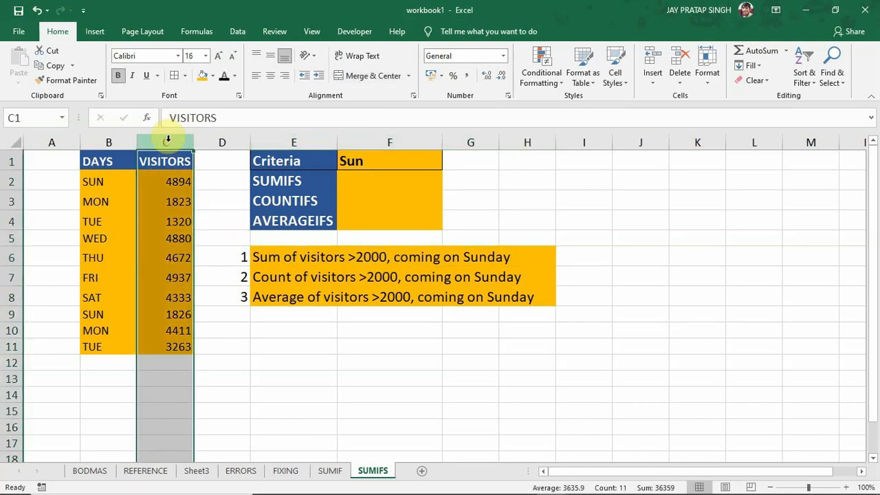
pyautogui.click(322, 257)
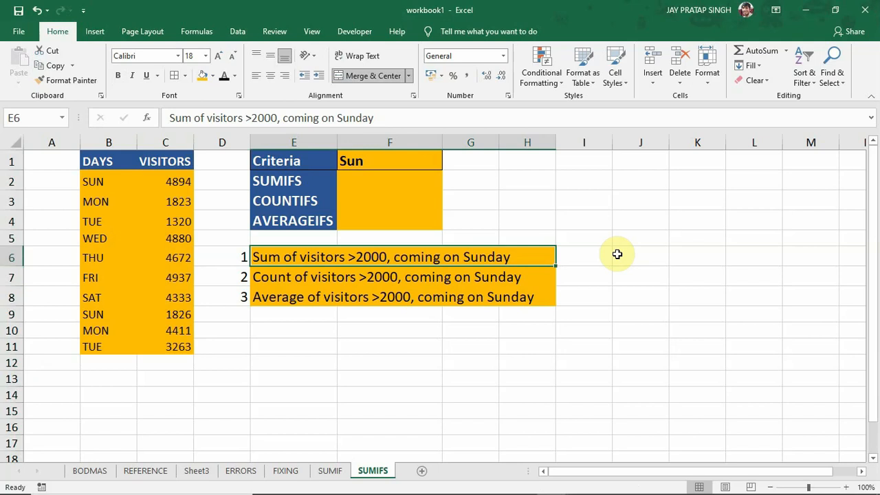
pyautogui.click(384, 164)
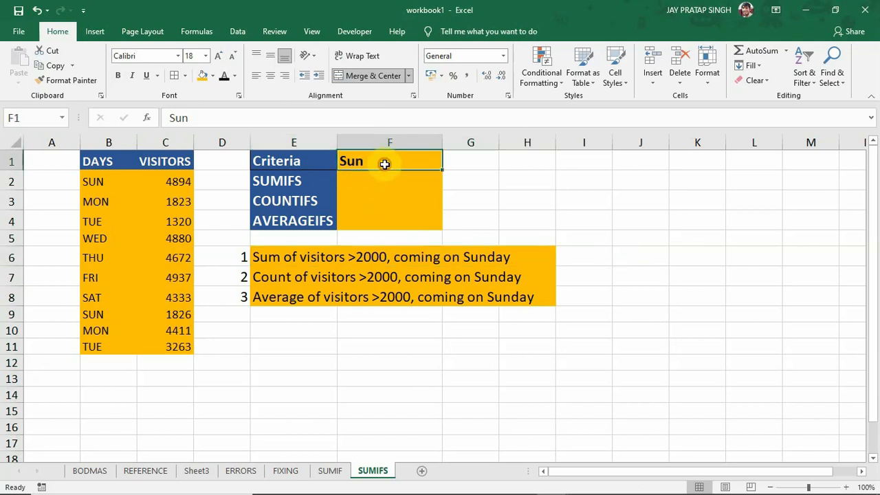
# Start a SUMIFS formula in F2 with the visitor numbers C2:C11 as the sum range
pyautogui.click(395, 179)
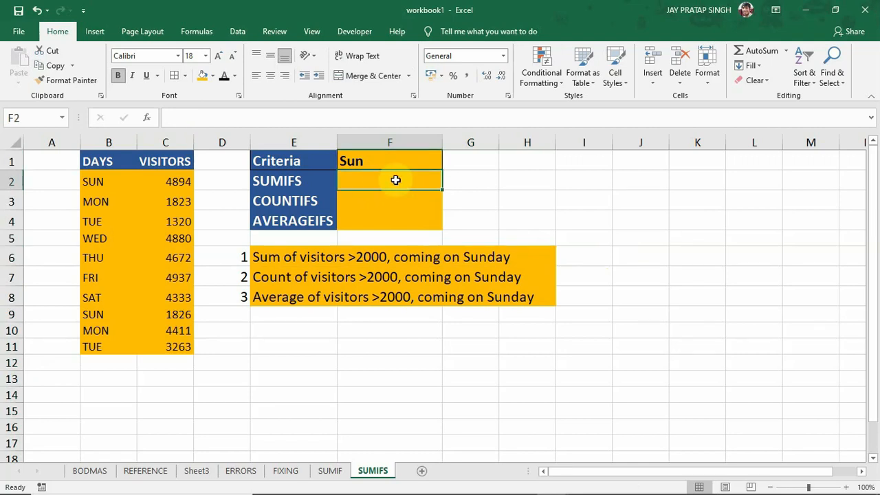
pyautogui.write('=su')
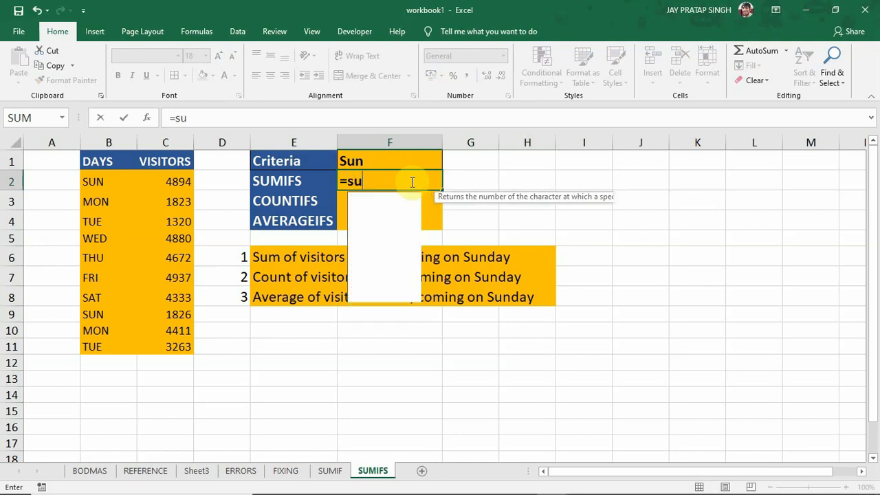
pyautogui.write('mifs')
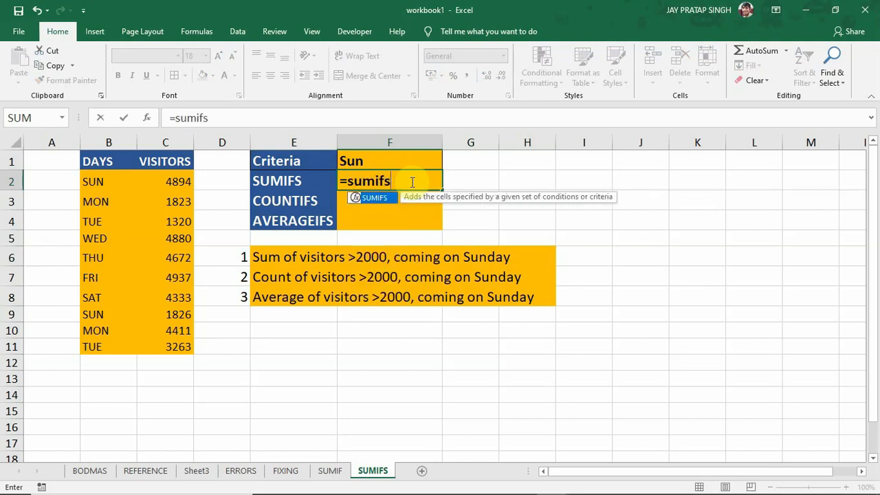
pyautogui.write('(')
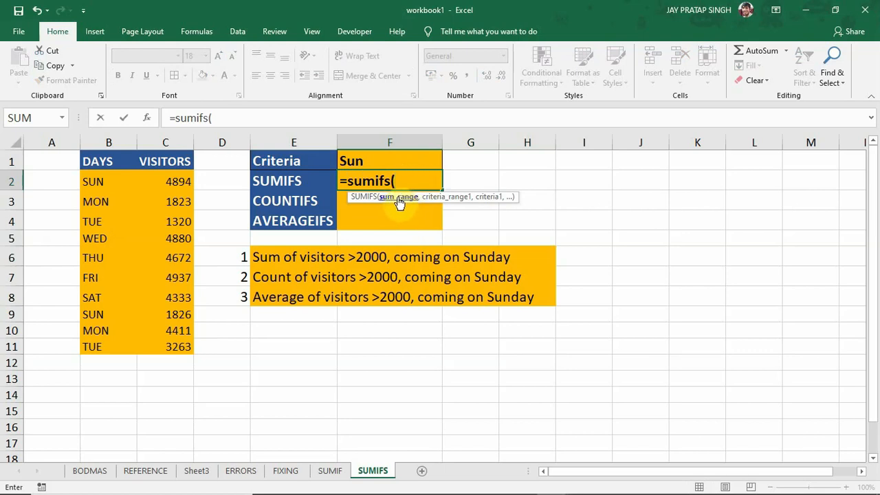
pyautogui.click(162, 187)
pyautogui.moveTo(163, 189); pyautogui.dragTo(165, 346)
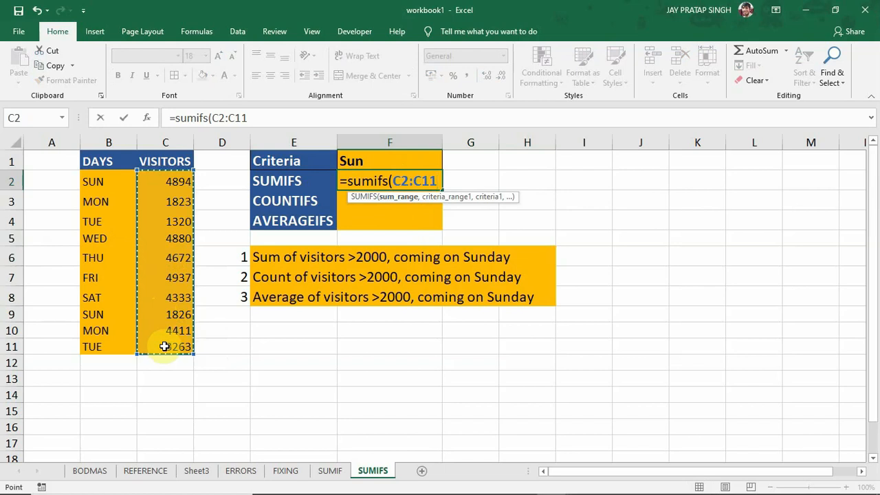
pyautogui.write(',')
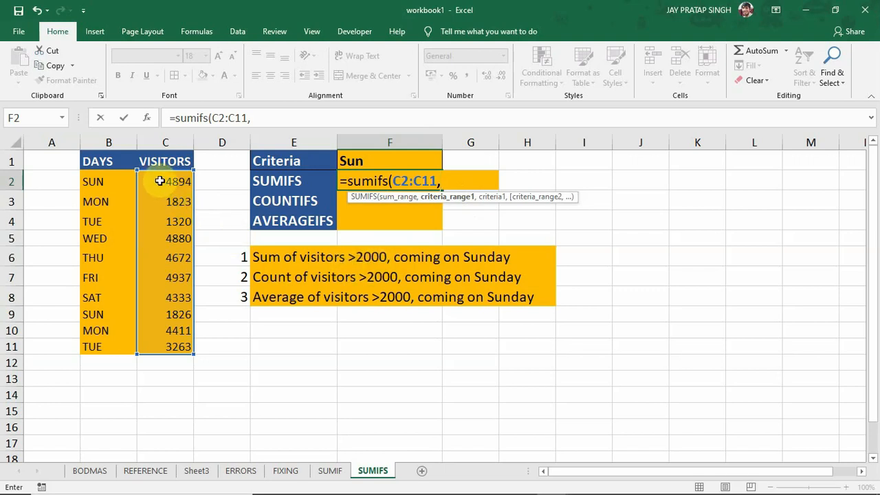
# Add the first condition to the SUMIFS formula: criteria range C2:C11 with criterion ">2000"
pyautogui.moveTo(161, 177); pyautogui.dragTo(161, 343)
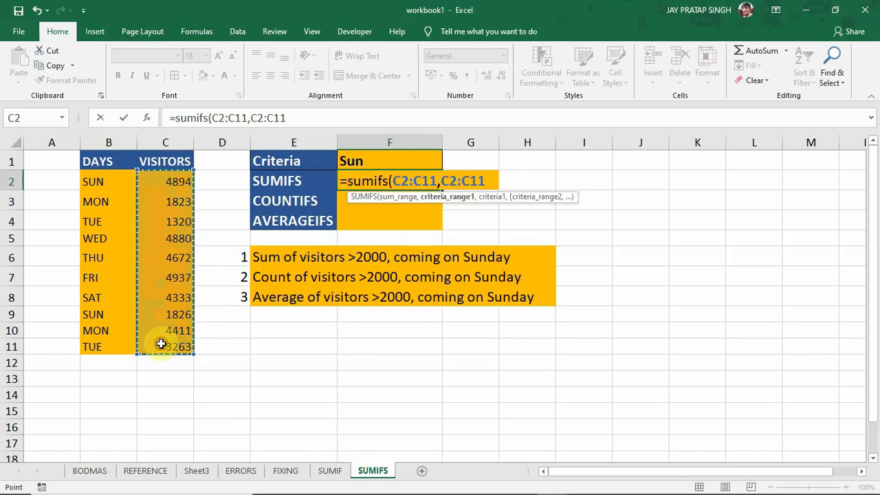
pyautogui.write(',')
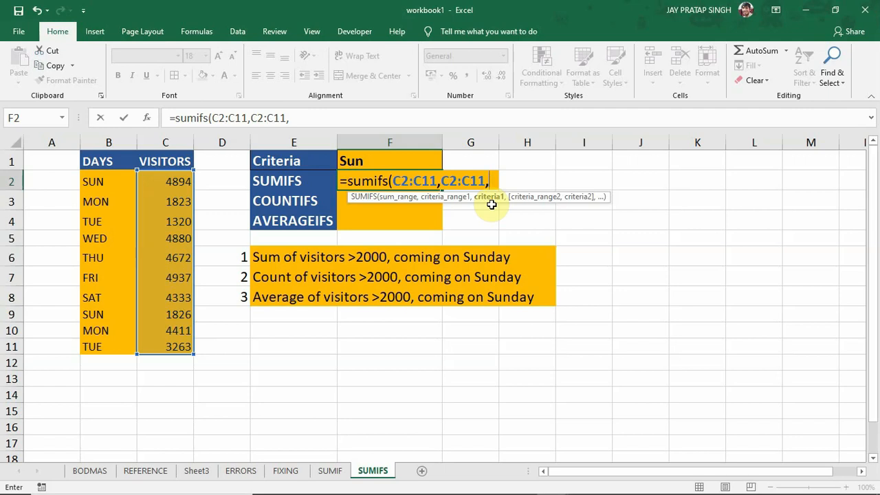
pyautogui.write('">20')
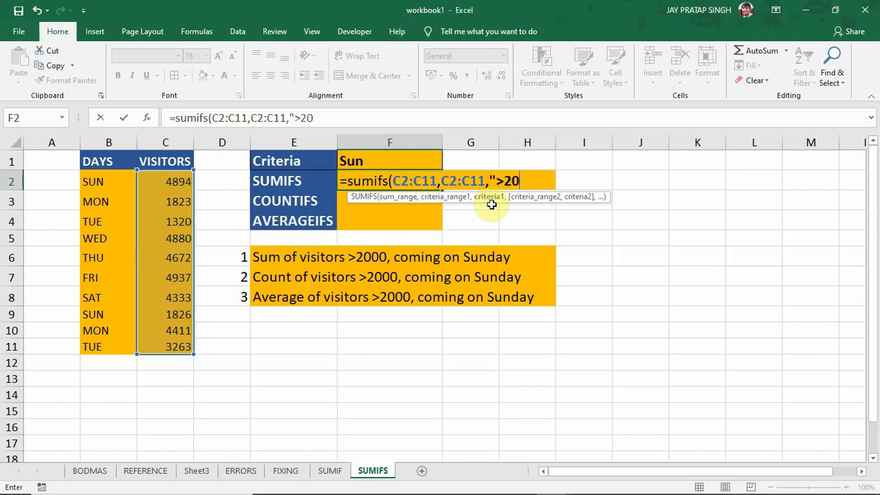
pyautogui.write('00",')
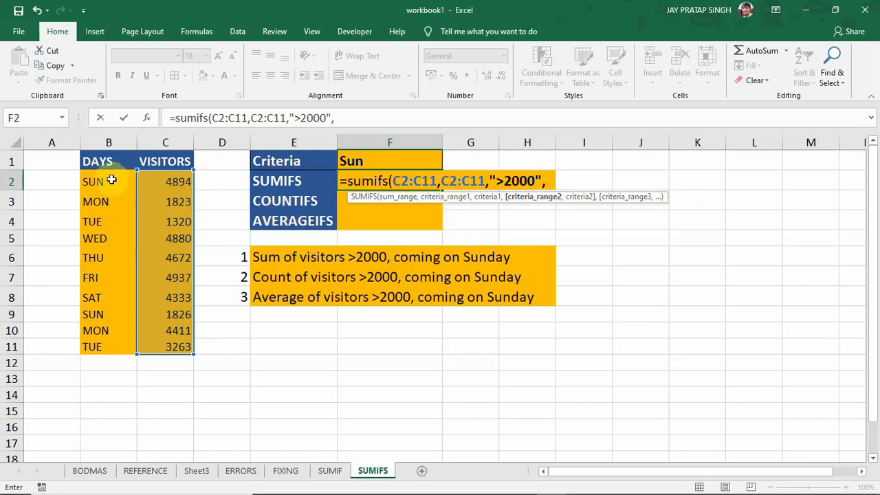
# Add days B2:B11 with criterion F1 as the second SUMIFS condition and complete the formula
pyautogui.moveTo(112, 180); pyautogui.dragTo(114, 292)
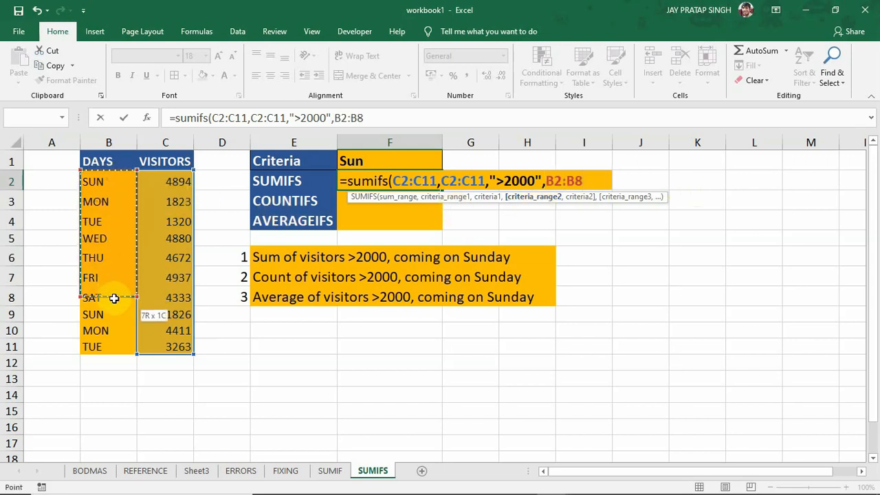
pyautogui.moveTo(118, 325); pyautogui.dragTo(120, 345)
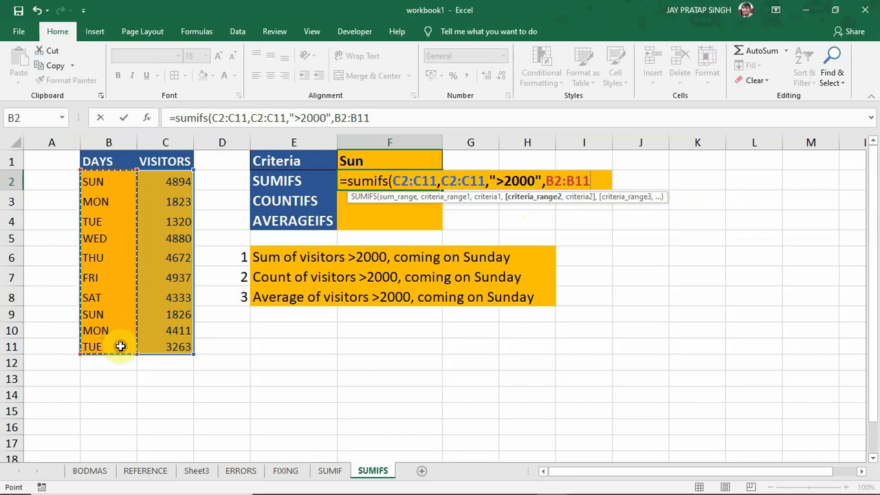
pyautogui.write(',')
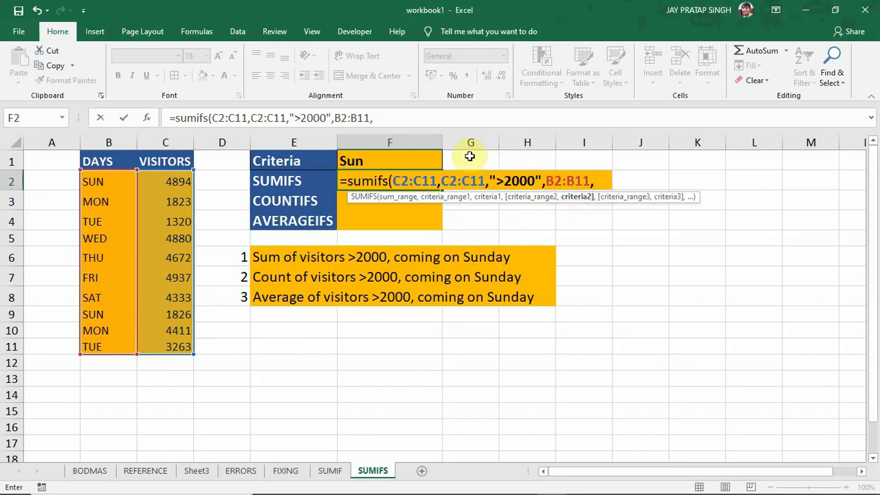
pyautogui.click(402, 159)
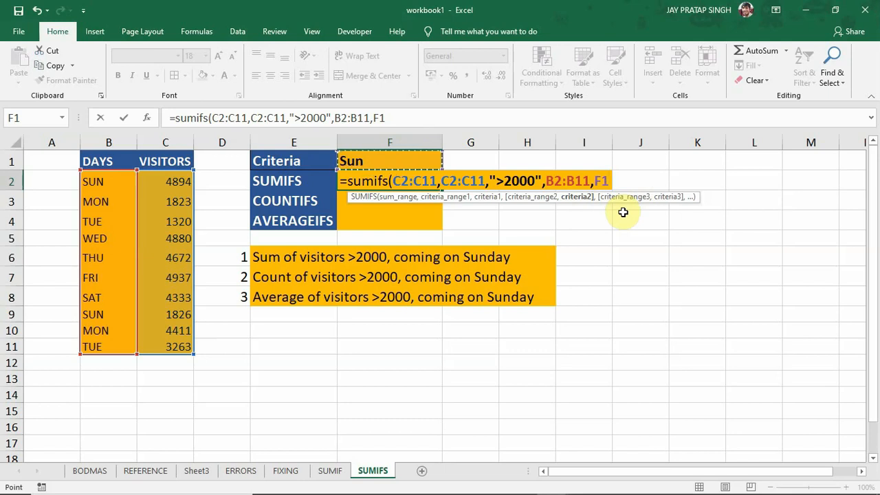
pyautogui.write(')')
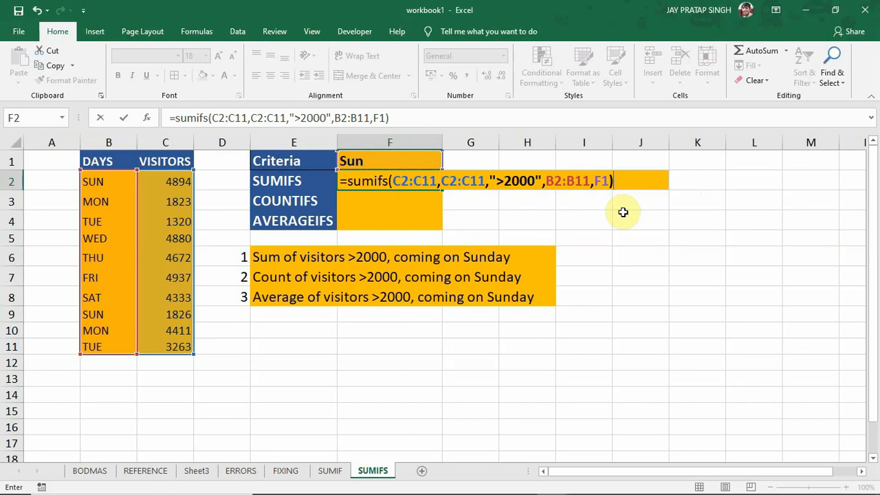
pyautogui.press('Return')
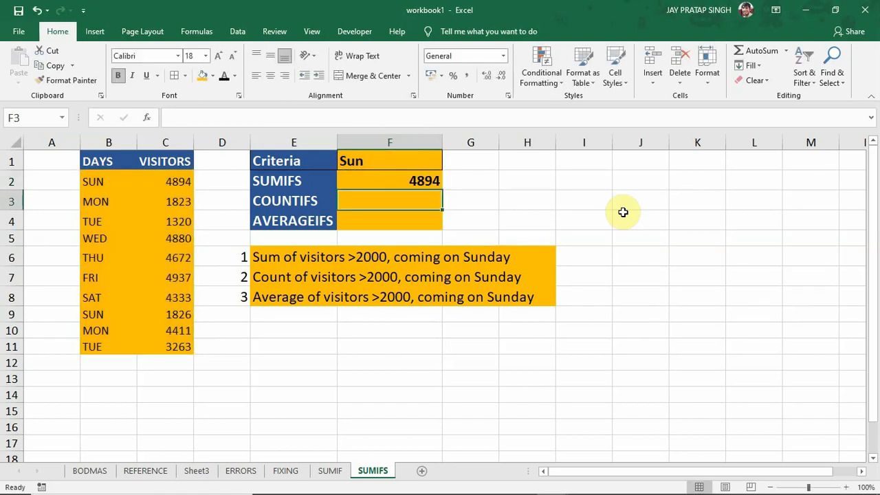
# Check the SUMIFS result in F2 against the visitor numbers of both SUN rows
pyautogui.click(378, 184)
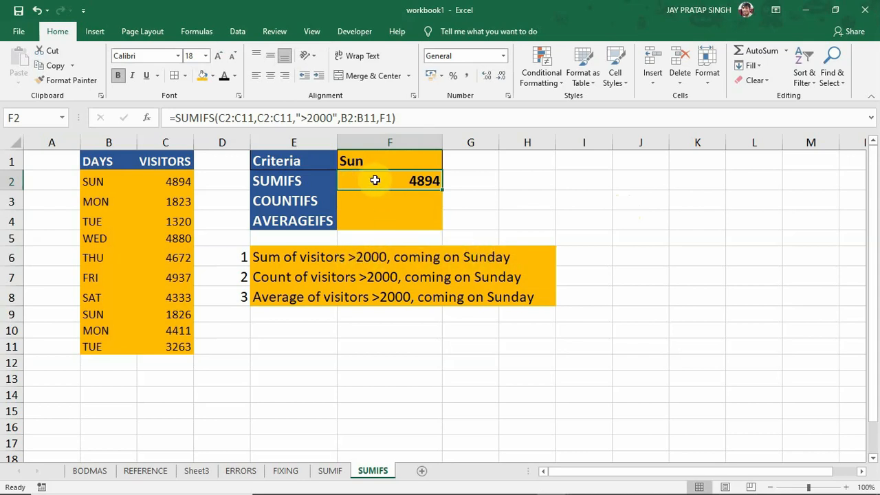
pyautogui.click(104, 182)
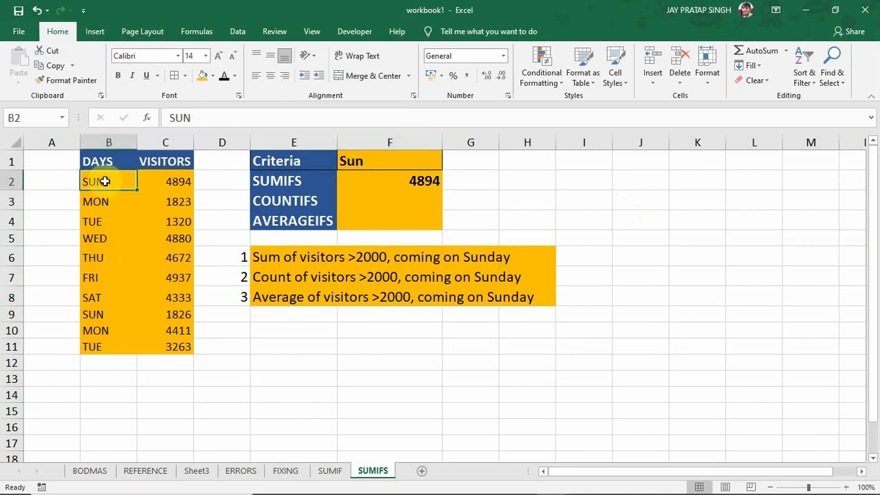
pyautogui.click(102, 314)
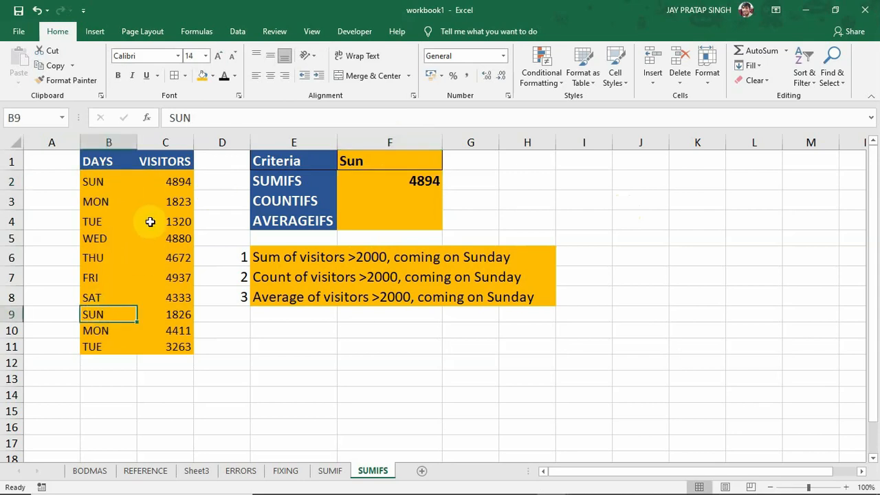
pyautogui.click(159, 180)
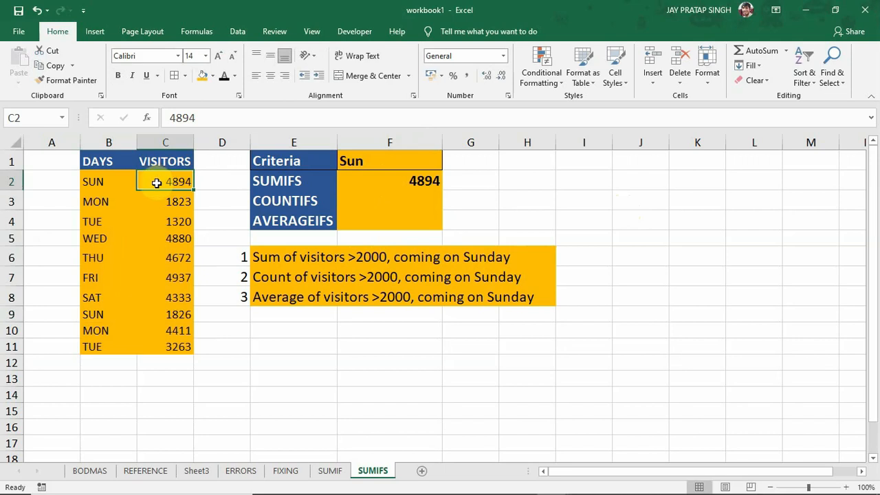
pyautogui.click(159, 315)
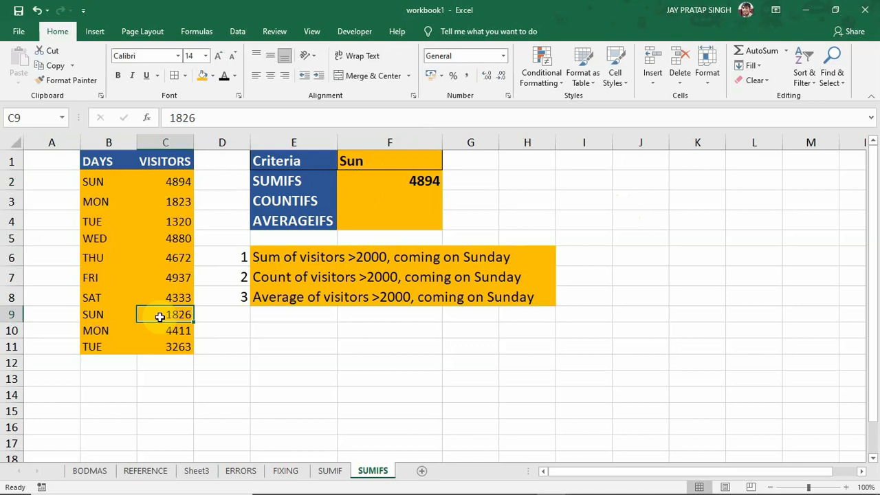
pyautogui.click(157, 182)
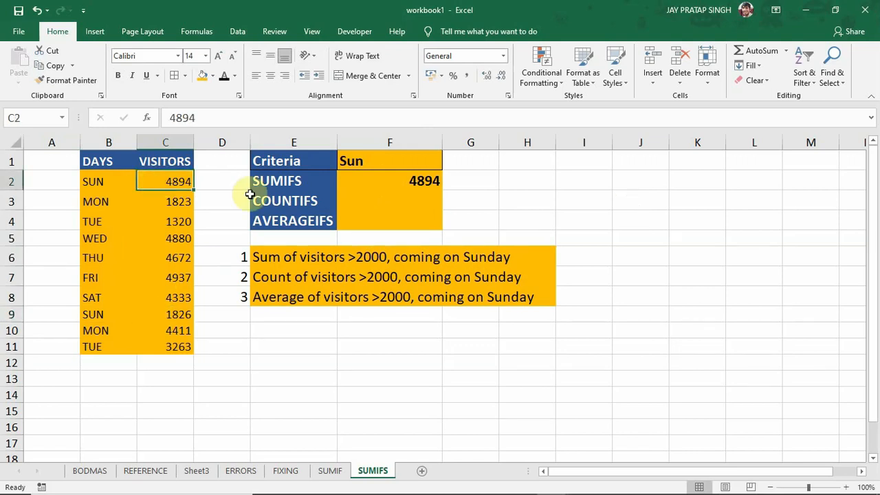
pyautogui.click(383, 180)
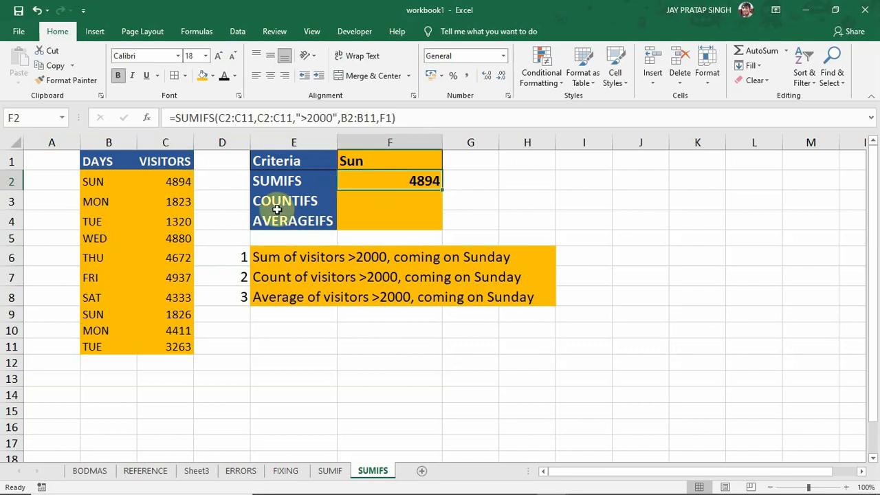
# Set the visitors of the second SUN row (C9) to 2100 and check the SUMIFS result in F2
pyautogui.click(154, 314)
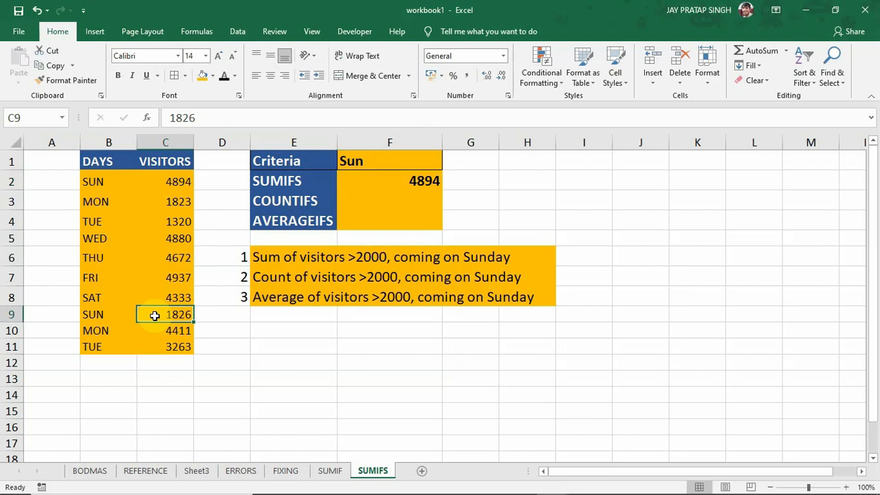
pyautogui.write('2100')
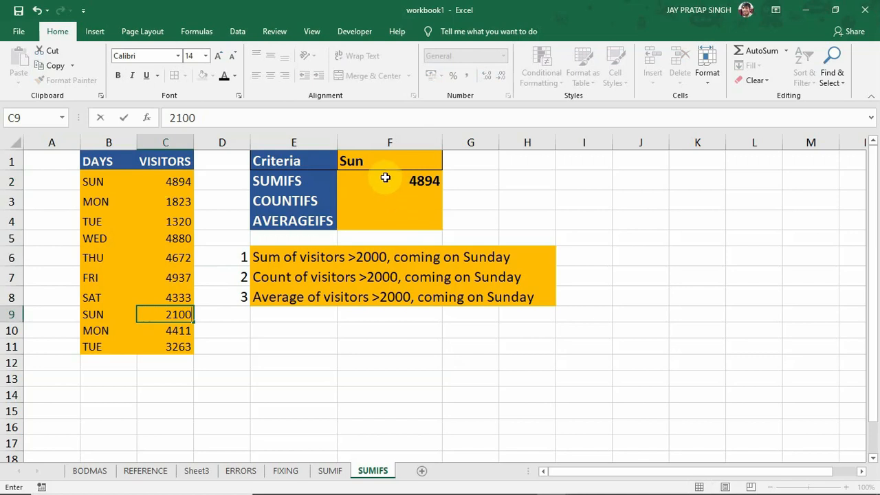
pyautogui.press('Return')
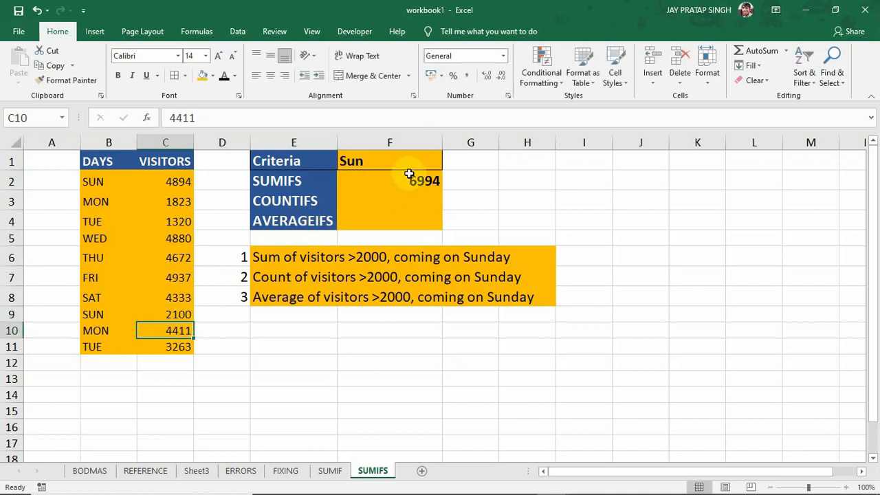
pyautogui.click(383, 180)
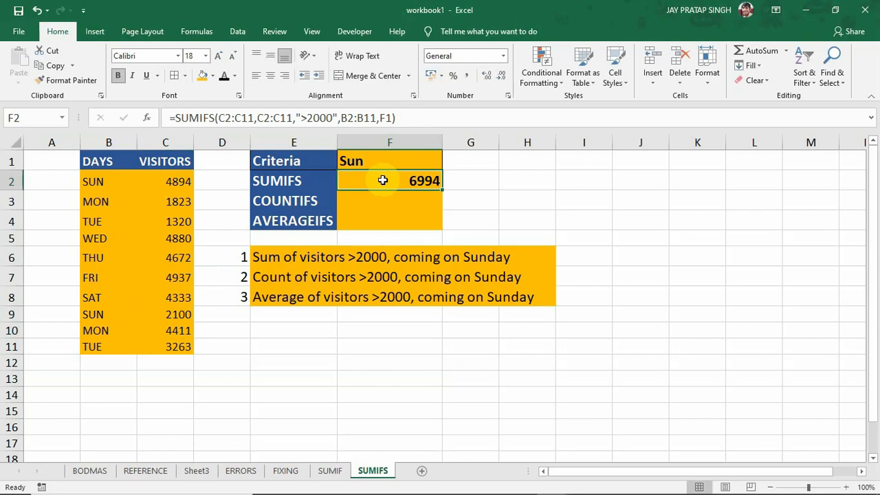
pyautogui.click(163, 182)
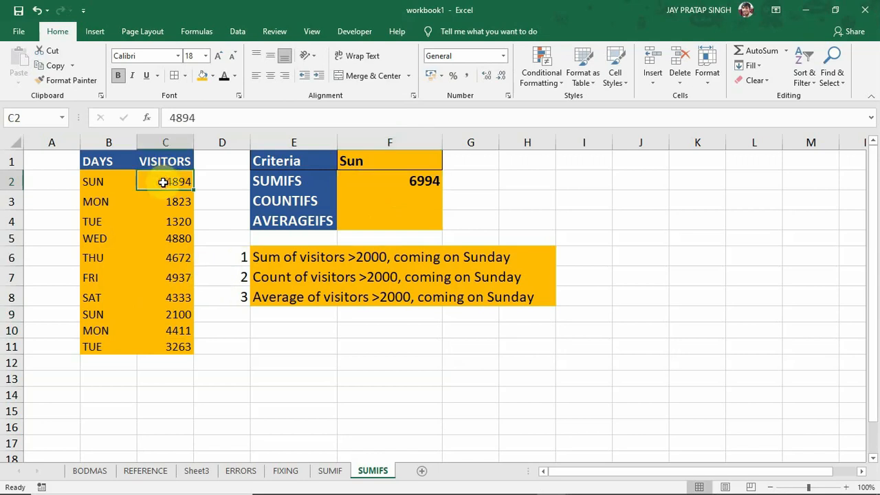
# Set the visitors of the first SUN row (C2) to 1800 and check the SUMIFS result in F2
pyautogui.write('1800')
pyautogui.press('Return')
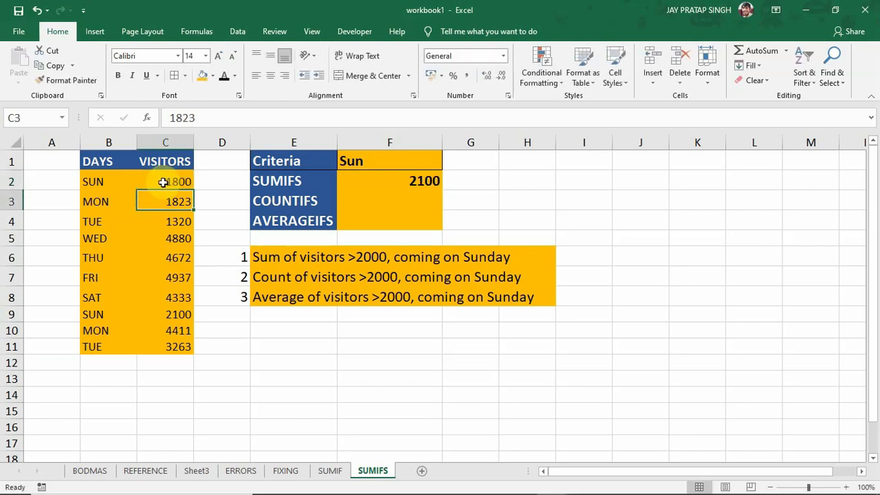
pyautogui.click(381, 178)
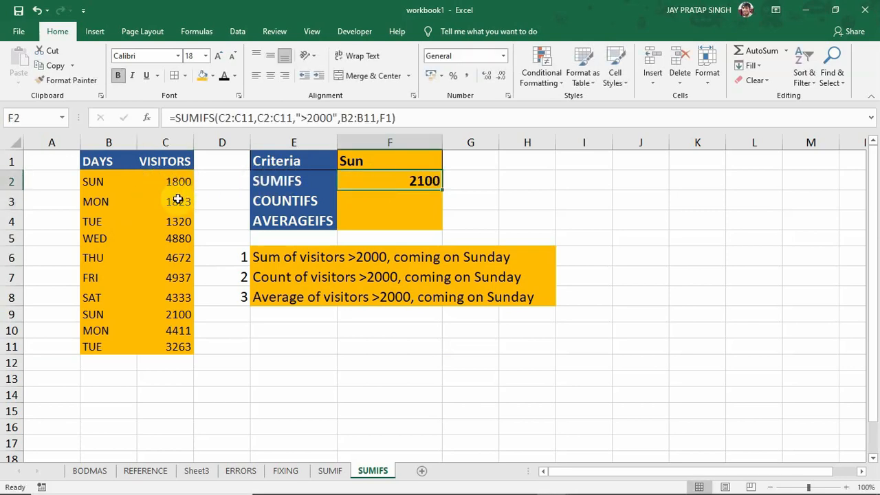
pyautogui.click(152, 182)
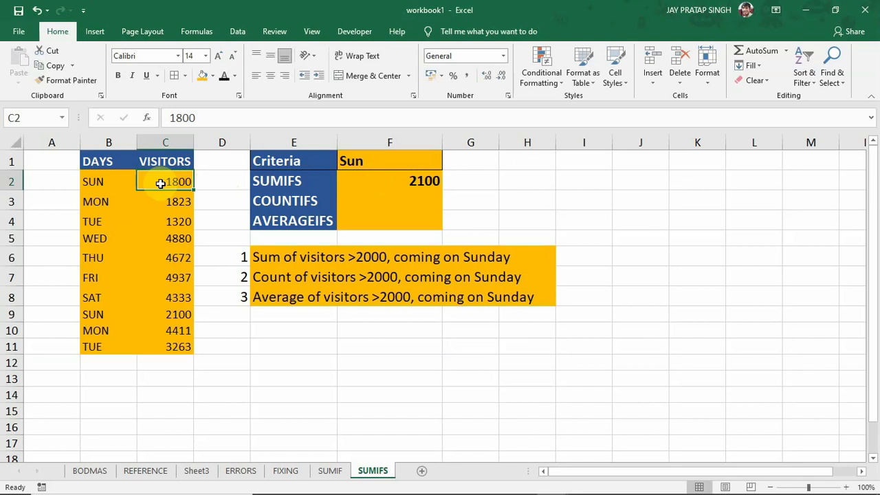
pyautogui.click(384, 181)
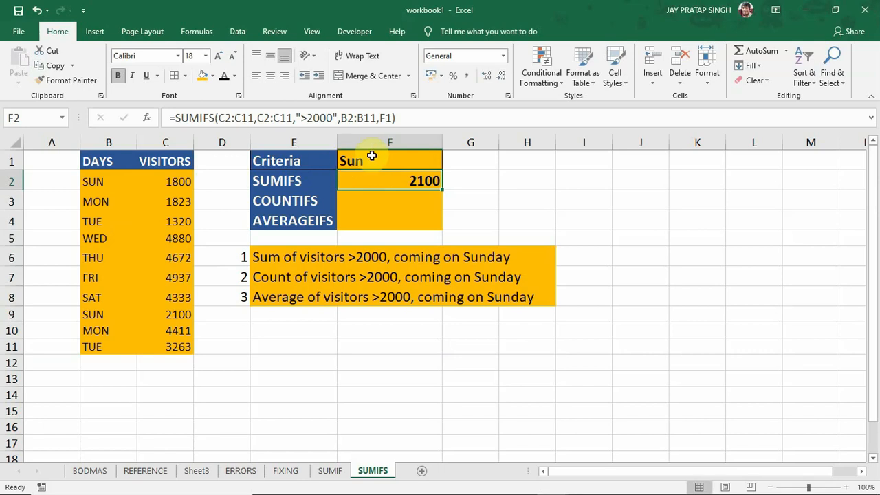
# Change the day criterion in F1 to "mon" and compare the SUMIFS result with the MON visitors
pyautogui.click(391, 160)
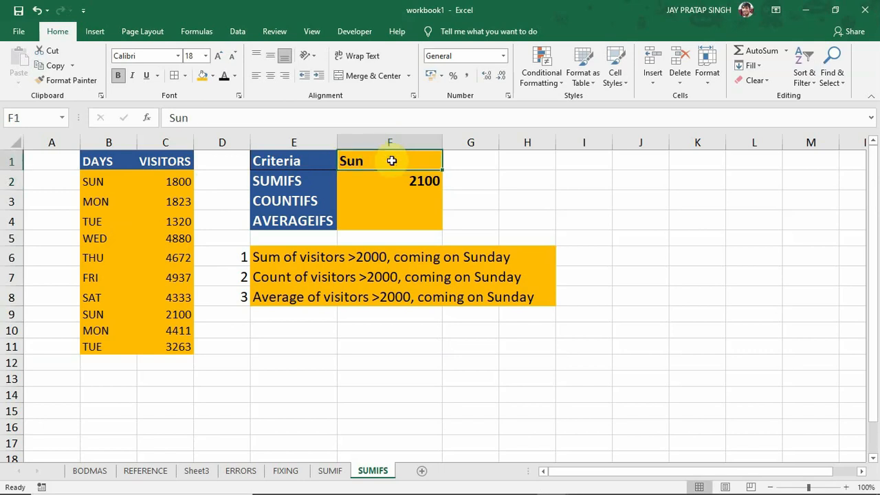
pyautogui.write('mon')
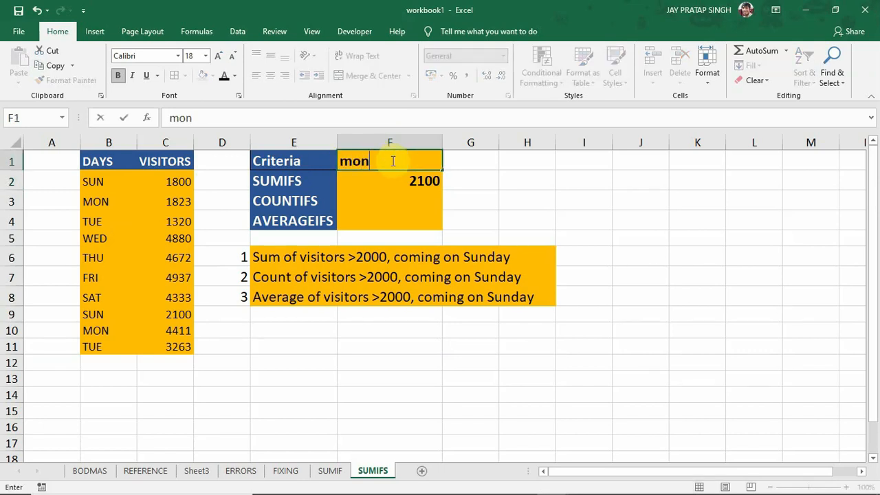
pyautogui.press('Return')
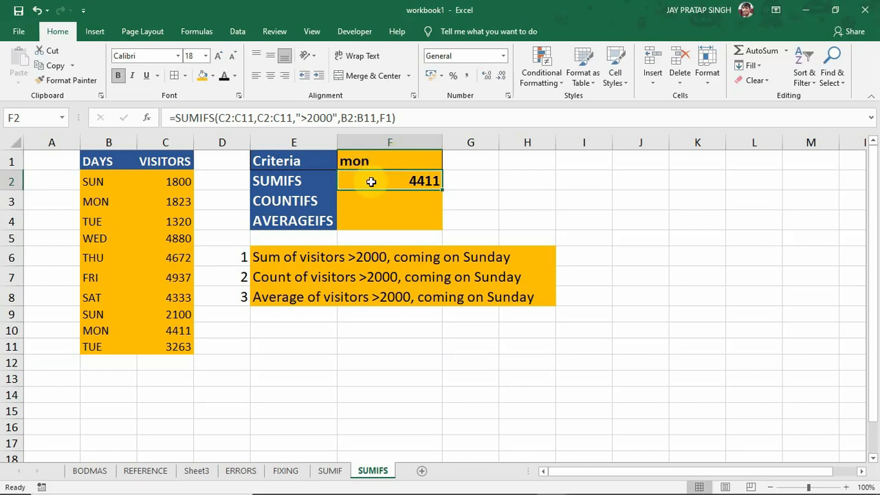
pyautogui.click(150, 204)
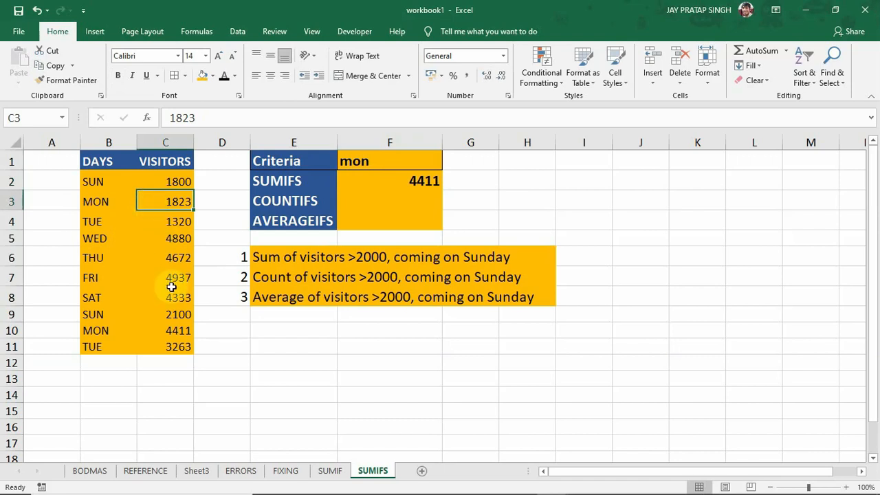
# Set the visitors of the second MON row (C10) to 1800 and check the SUMIFS result against both MON rows
pyautogui.click(156, 331)
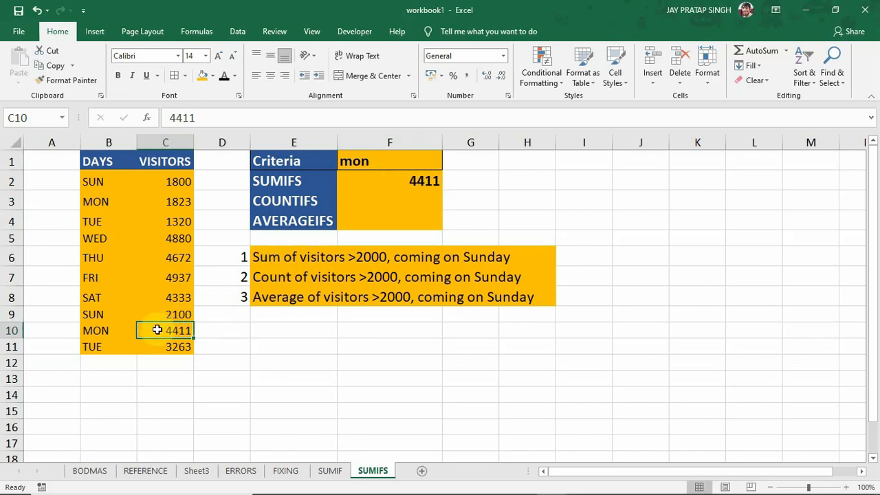
pyautogui.write('1800')
pyautogui.press('Return')
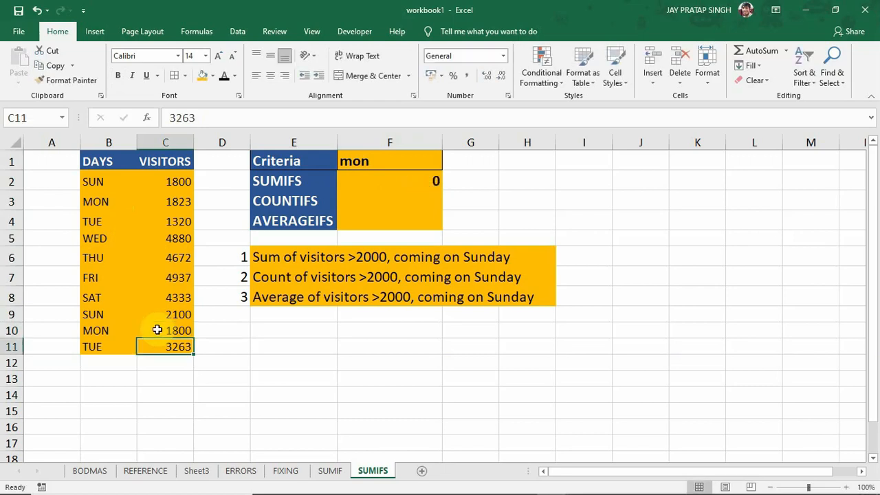
pyautogui.click(395, 176)
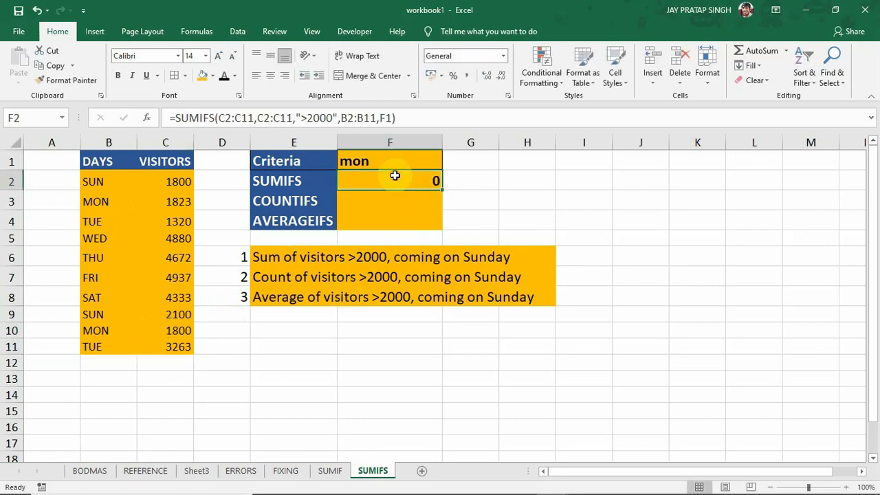
pyautogui.click(105, 201)
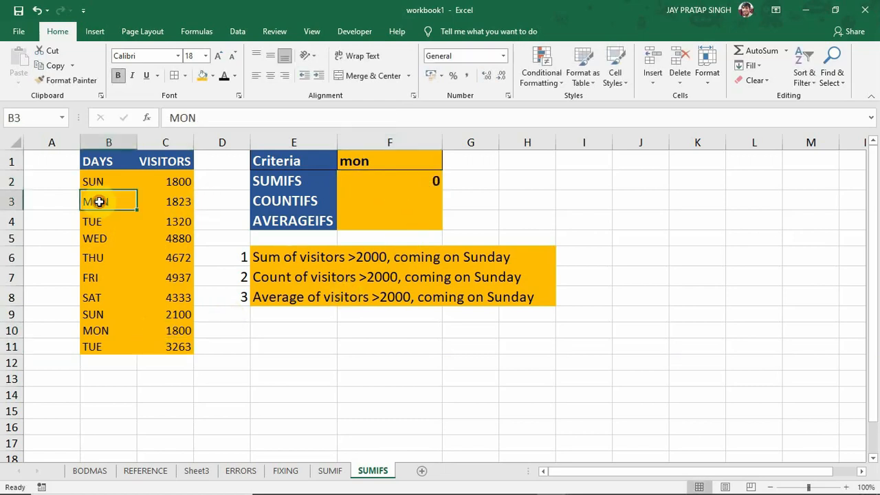
pyautogui.click(102, 329)
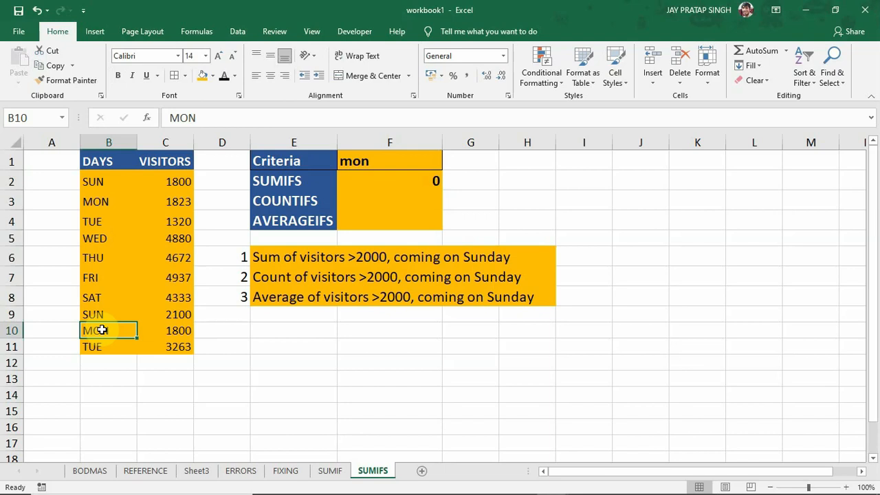
pyautogui.click(398, 181)
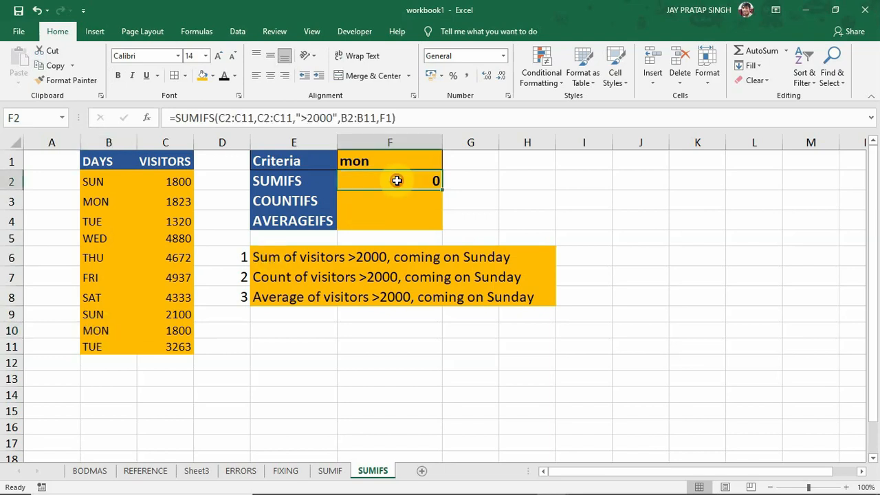
# Set the visitors of the first MON row (C3) to 4567 and check the SUMIFS result in F2
pyautogui.click(163, 201)
pyautogui.write('4567')
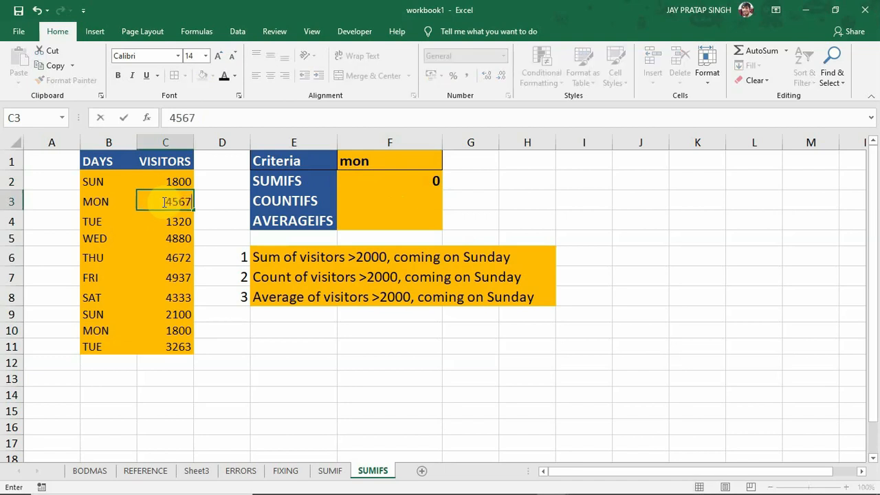
pyautogui.press('Return')
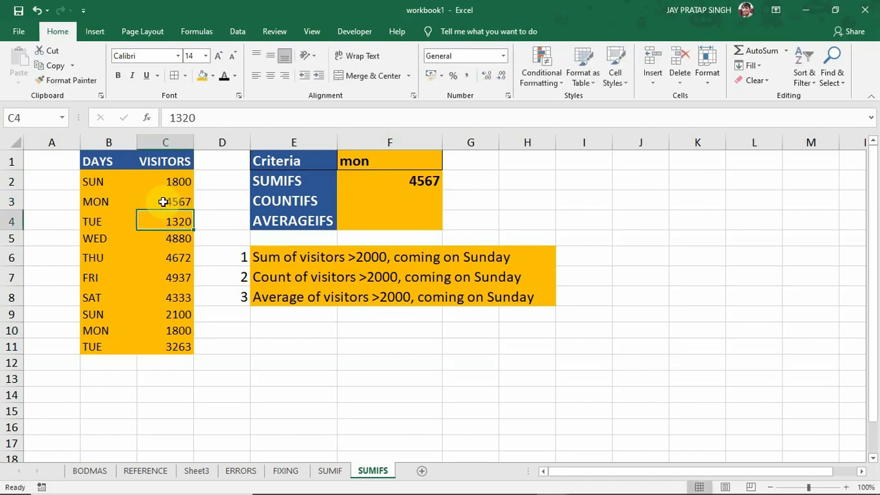
pyautogui.click(397, 180)
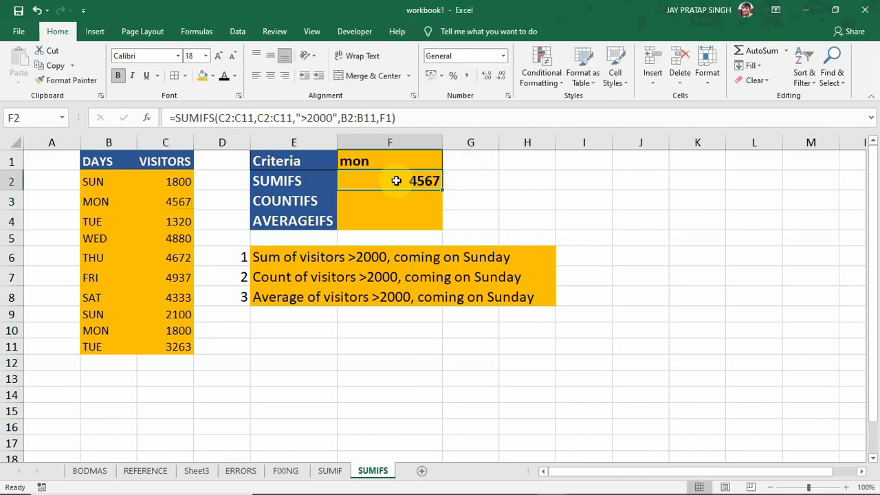
# Start a COUNTIFS formula in F3 with criteria range C2:C11 and criterion ">2000" as the first condition
pyautogui.click(397, 201)
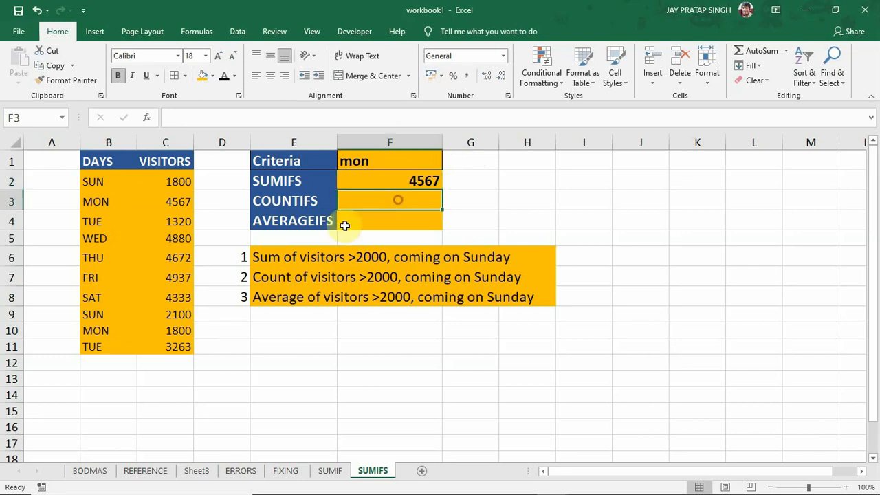
pyautogui.click(334, 277)
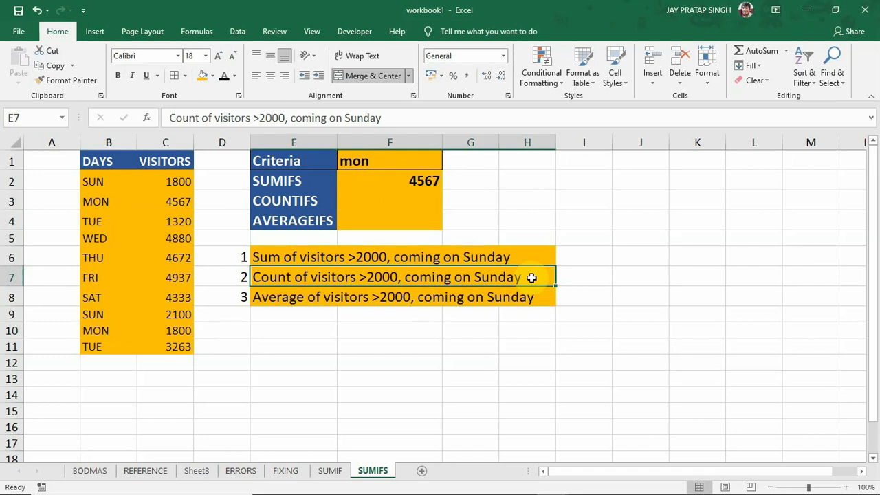
pyautogui.doubleClick(389, 203)
pyautogui.write('=c')
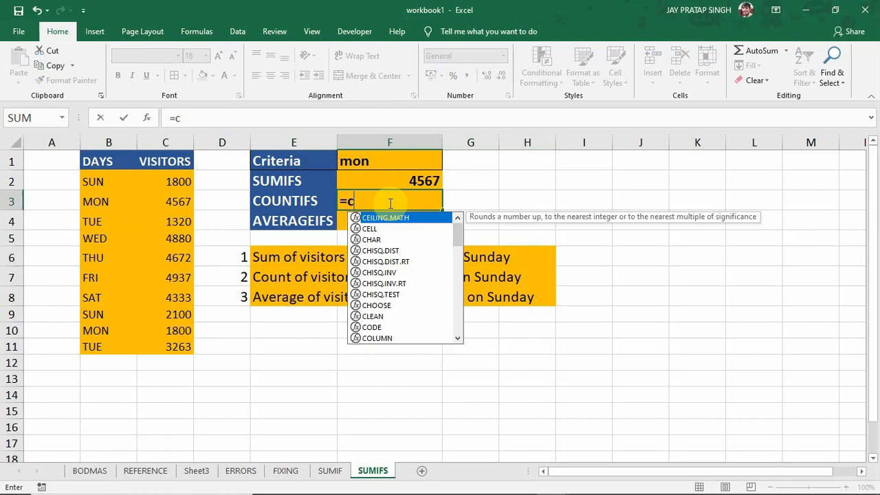
pyautogui.write('ounti')
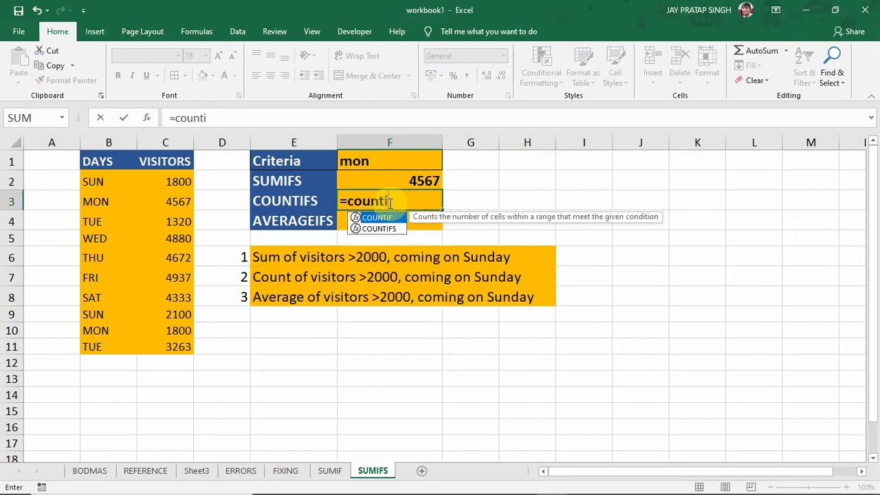
pyautogui.write('fs')
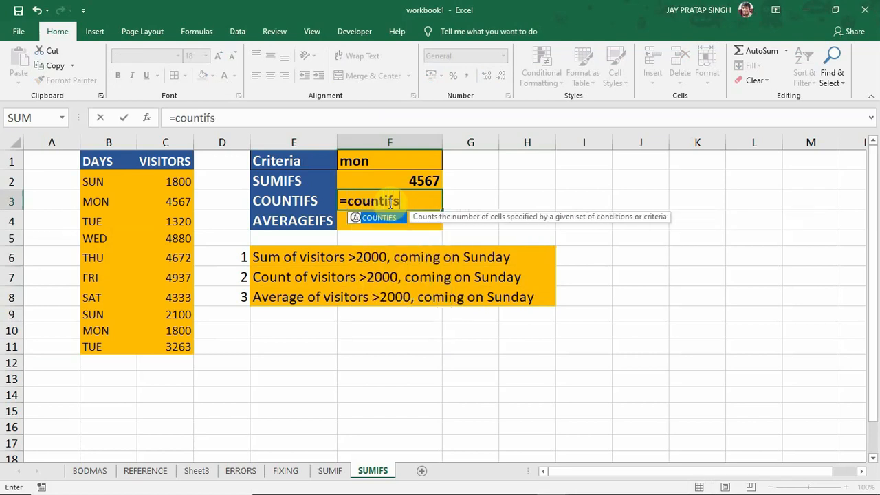
pyautogui.write('(')
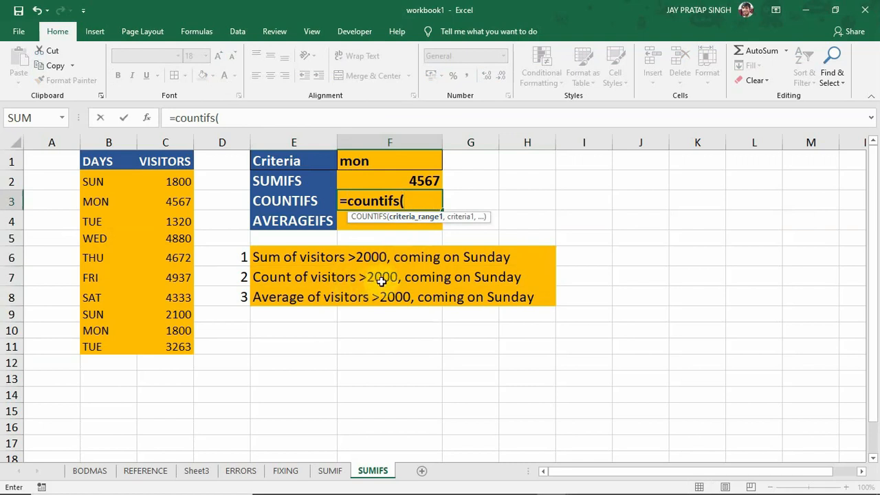
pyautogui.moveTo(156, 178); pyautogui.dragTo(148, 340)
pyautogui.write(',')
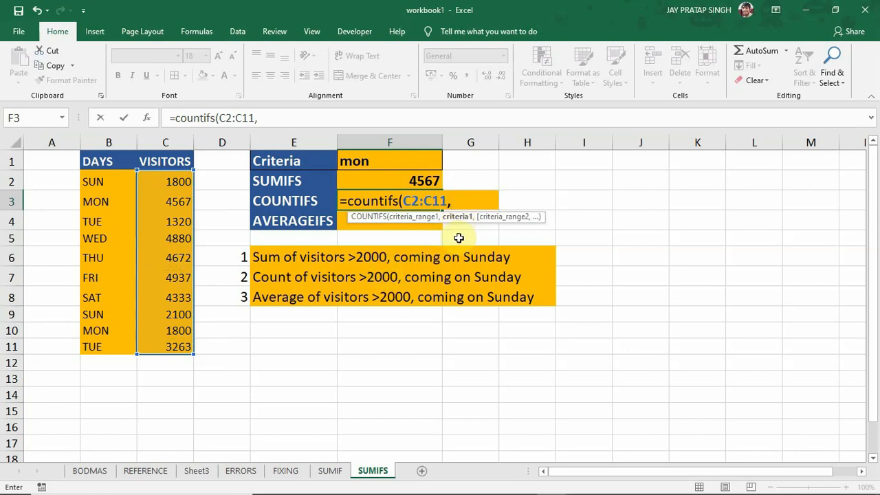
pyautogui.write('">2000')
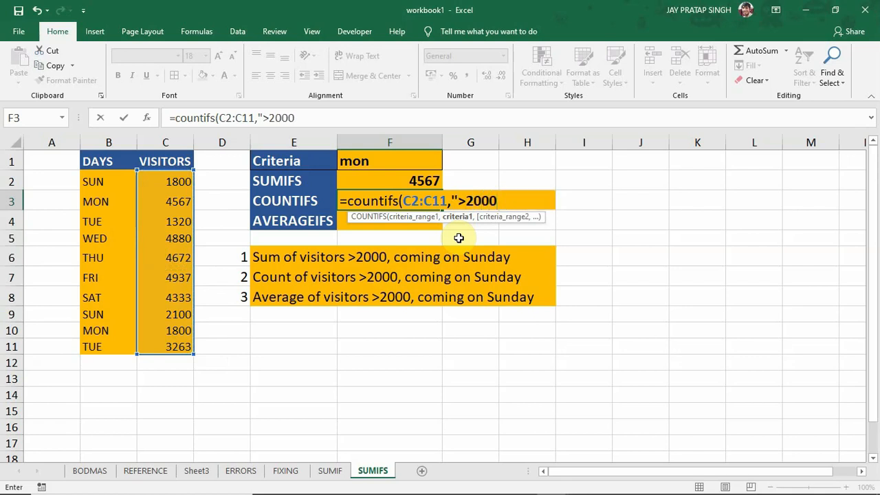
pyautogui.write('",')
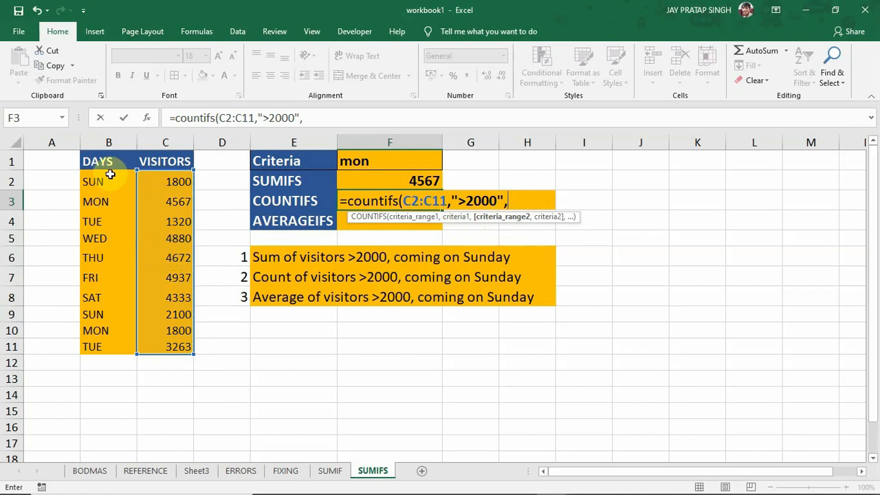
# Add days B2:B11 with criterion F1 as the second COUNTIFS condition and complete the formula
pyautogui.moveTo(110, 175); pyautogui.dragTo(116, 340)
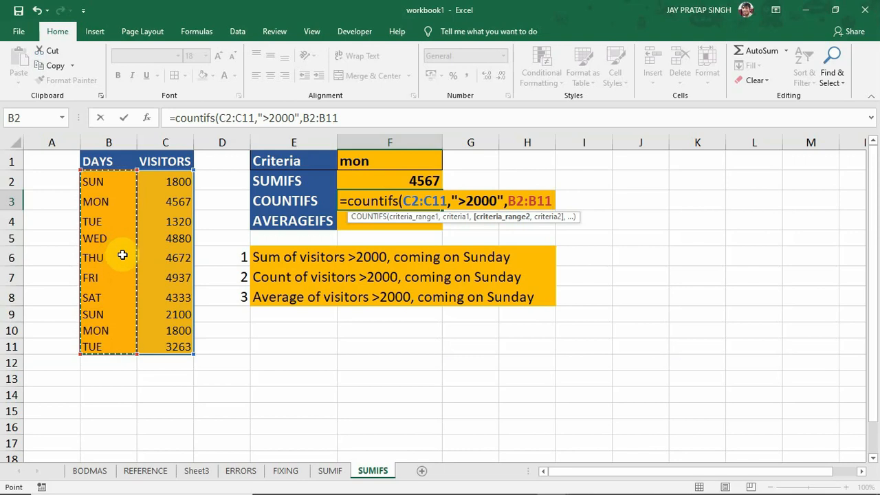
pyautogui.write(',')
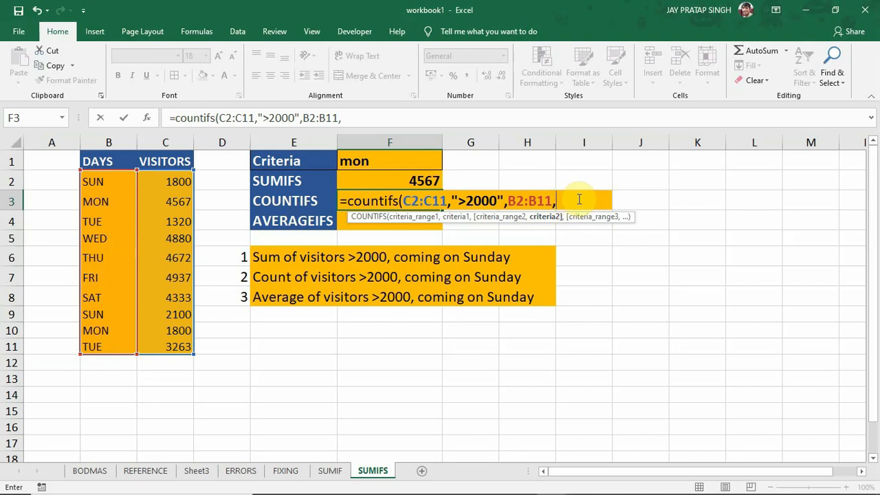
pyautogui.click(399, 161)
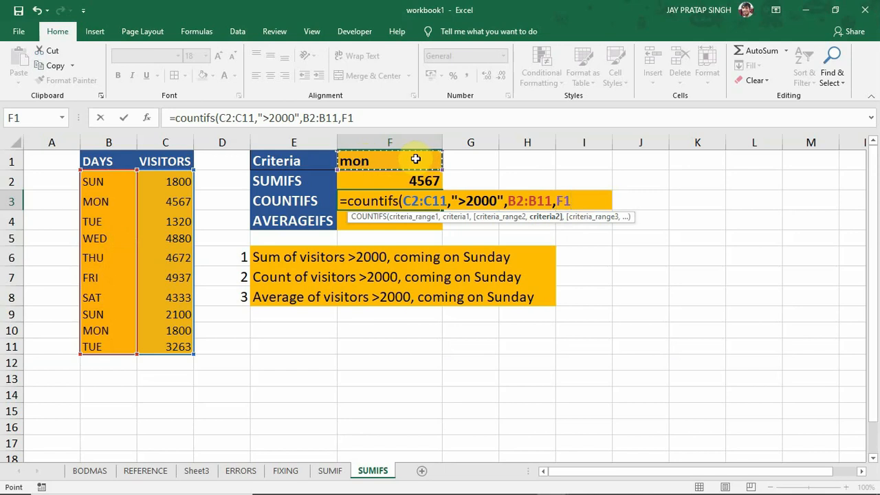
pyautogui.write(')')
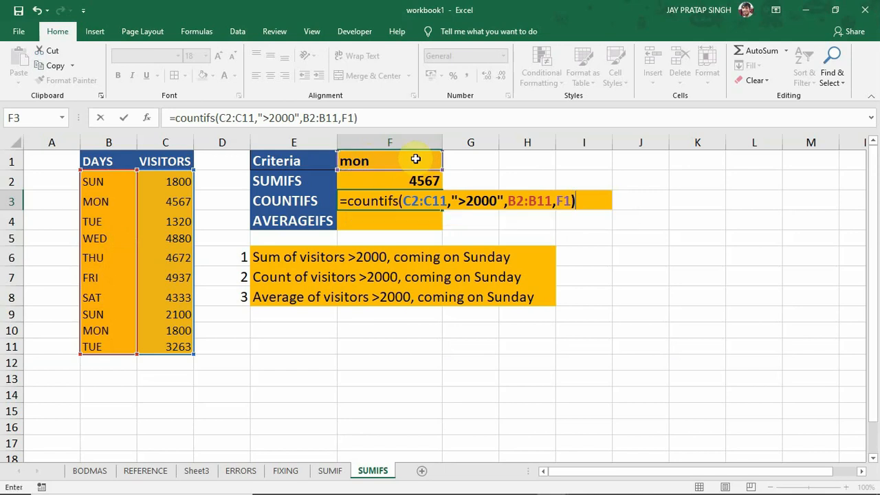
pyautogui.press('Return')
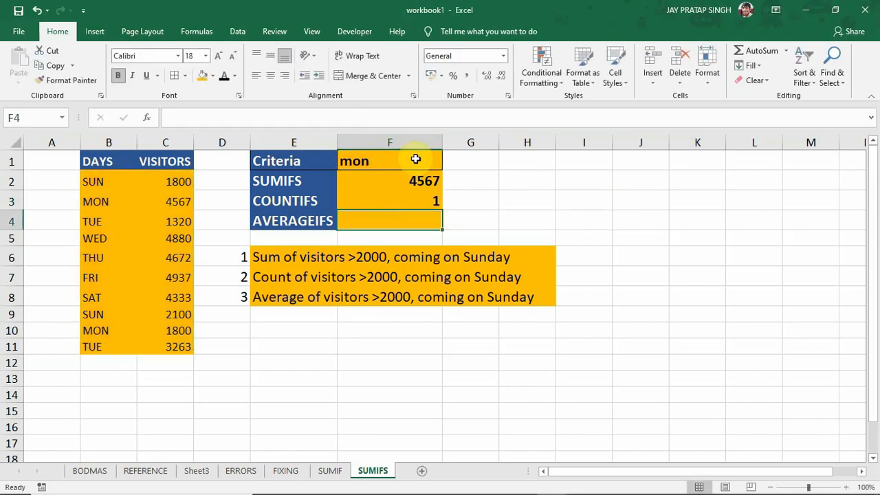
# Check the COUNTIFS result in F3 against the visitor numbers of both MON rows
pyautogui.click(396, 200)
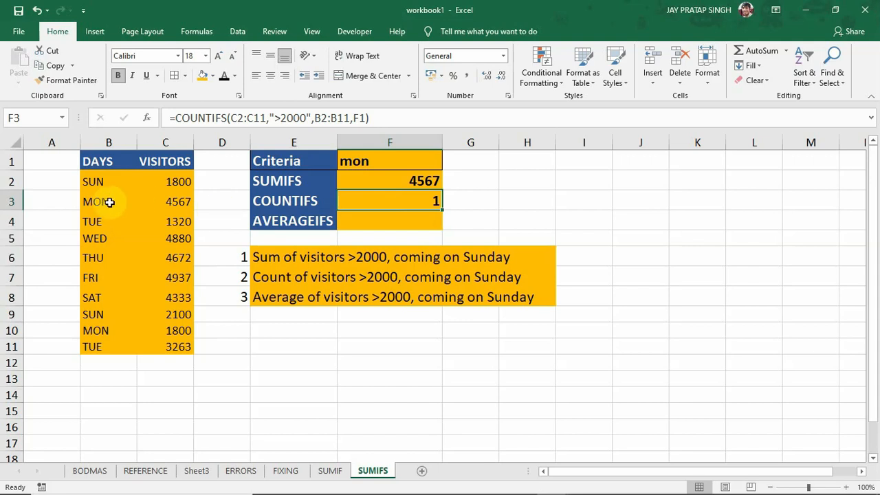
pyautogui.moveTo(103, 201); pyautogui.dragTo(169, 202)
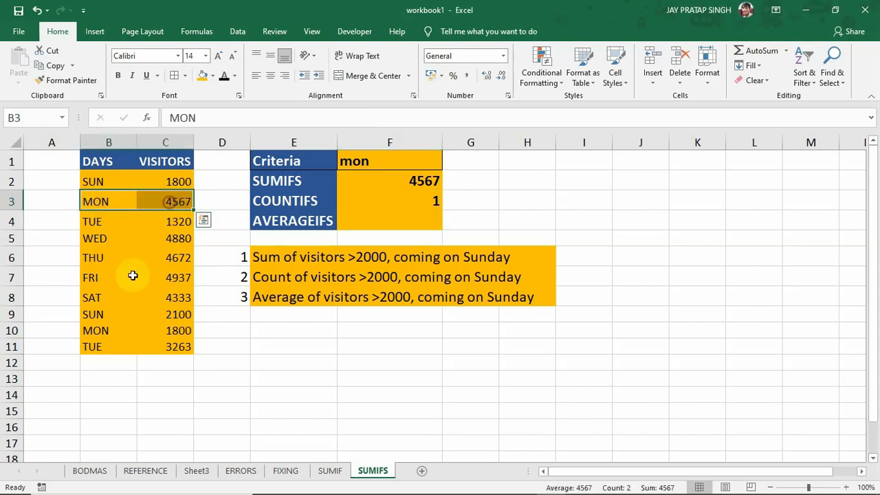
pyautogui.click(107, 331)
pyautogui.moveTo(107, 331); pyautogui.dragTo(155, 334)
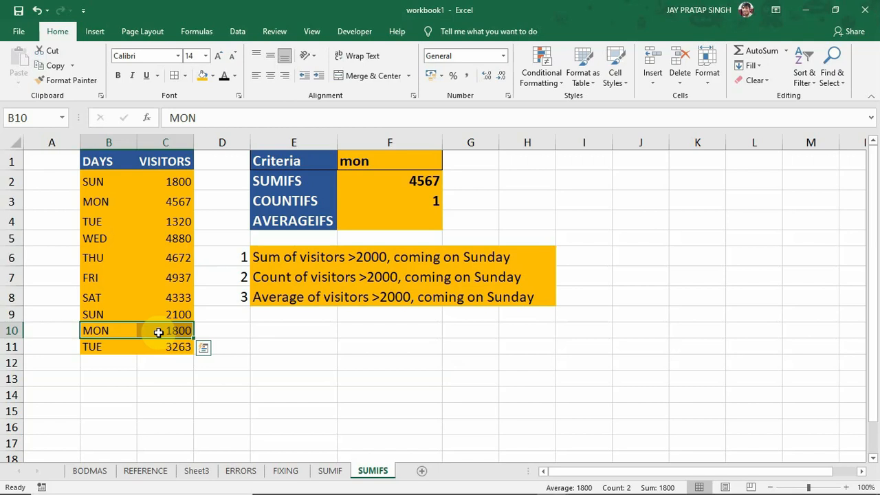
pyautogui.moveTo(103, 202); pyautogui.dragTo(162, 200)
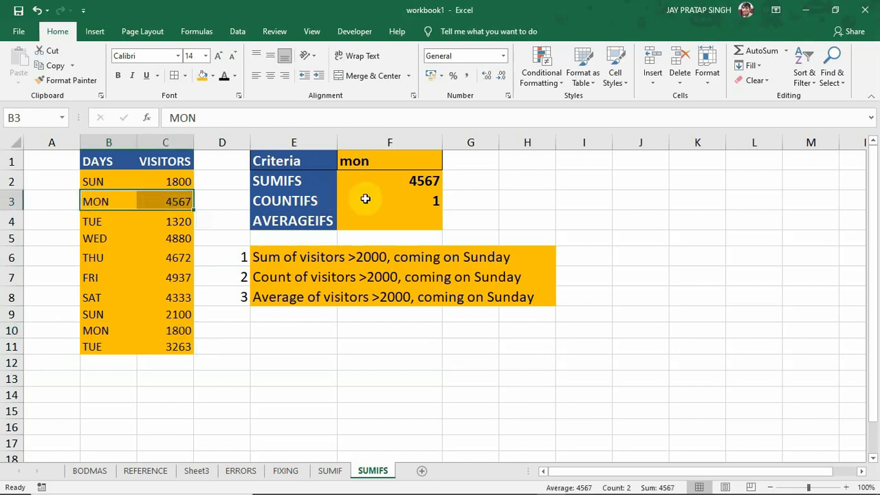
# Set the criteria day in F1 to "sun" and check the COUNTIFS result against both SUN rows
pyautogui.click(380, 162)
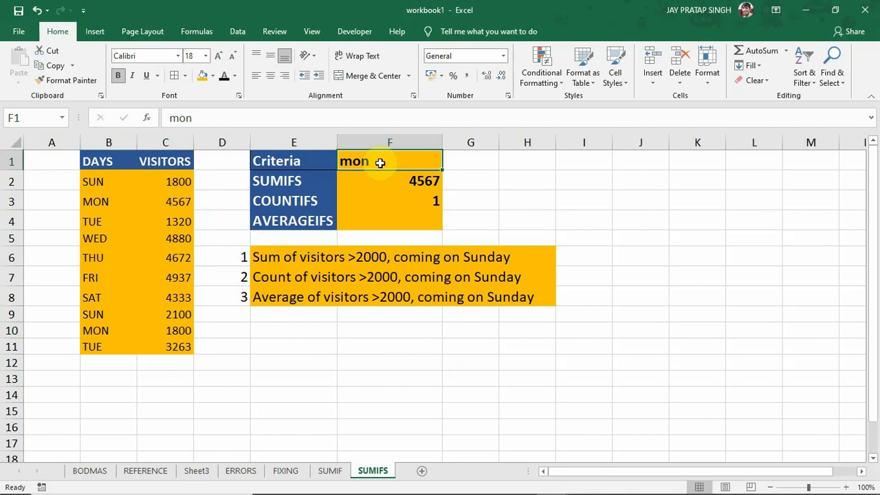
pyautogui.write('sun')
pyautogui.press('Return')
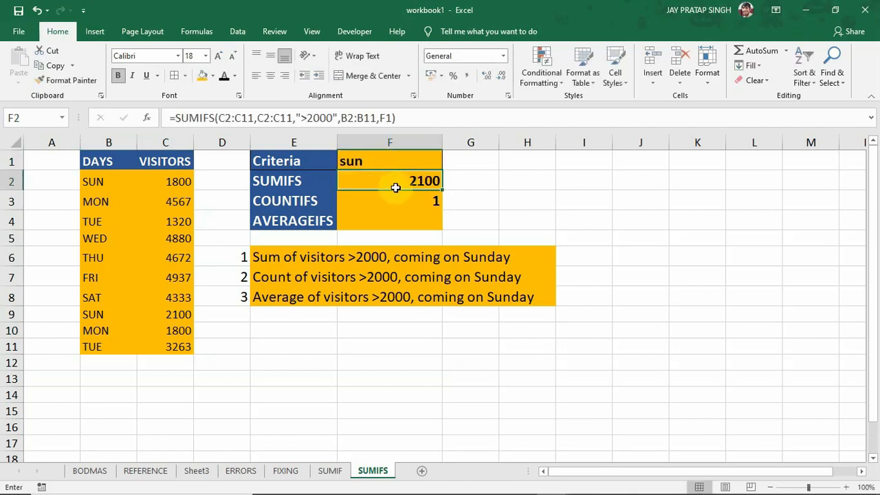
pyautogui.click(403, 205)
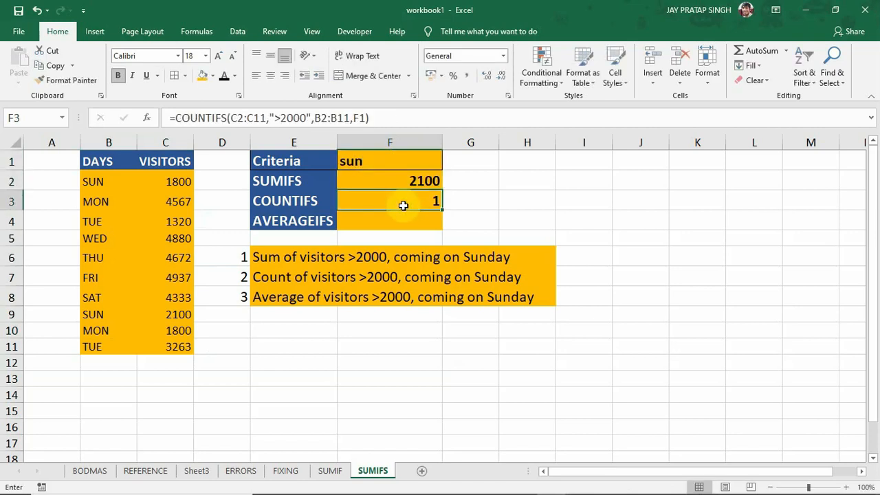
pyautogui.click(102, 182)
pyautogui.moveTo(101, 181); pyautogui.dragTo(158, 179)
pyautogui.moveTo(108, 314); pyautogui.dragTo(162, 316)
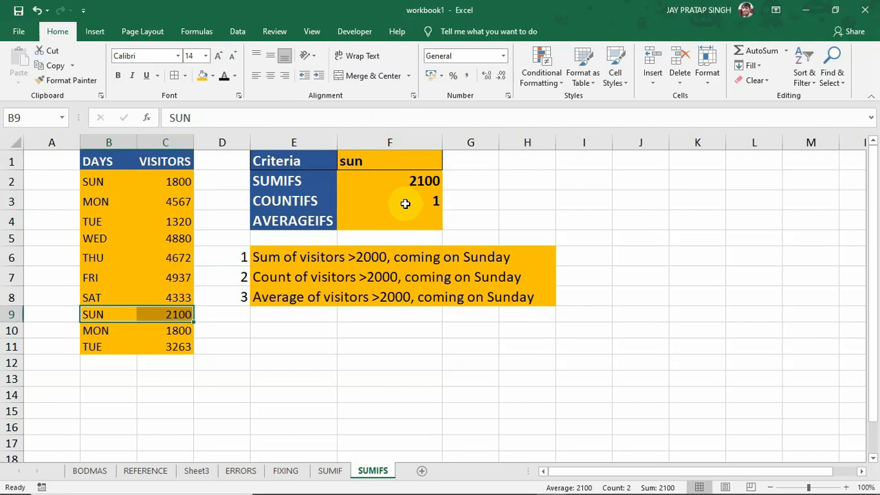
# Set the visitors of the first SUN row (C2) to 3425 and check the COUNTIFS result in F3
pyautogui.click(173, 181)
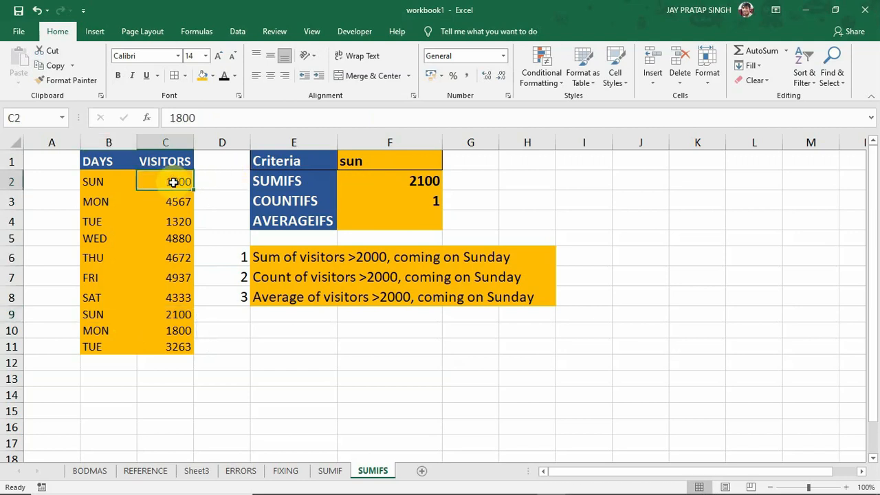
pyautogui.write('3425')
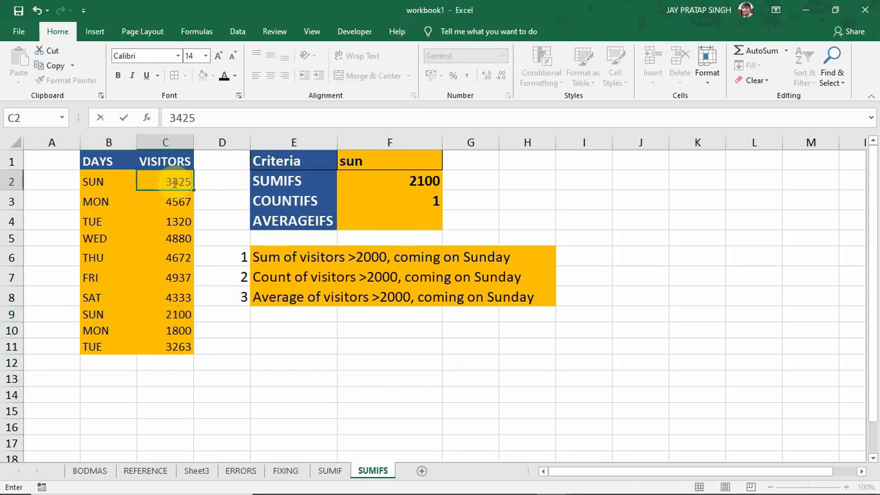
pyautogui.press('Return')
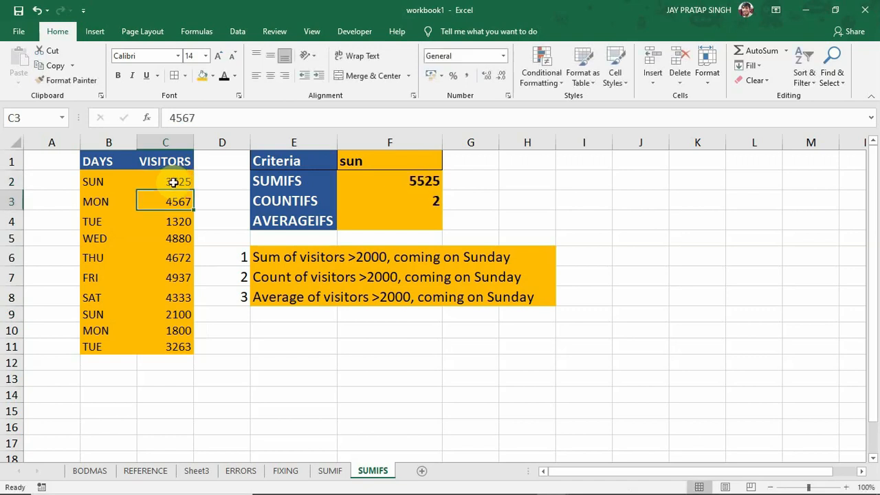
pyautogui.click(397, 202)
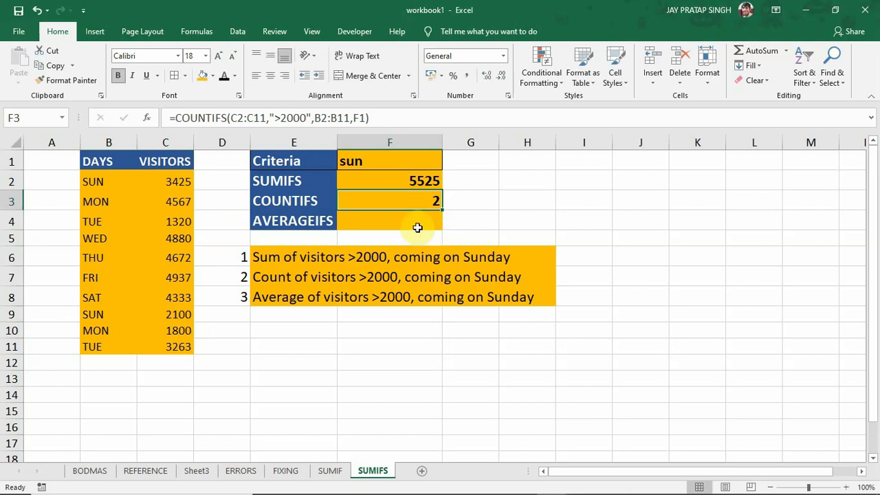
# Start an AVERAGEIFS formula in F4 with the visitors C2:C11 as the average range
pyautogui.click(389, 296)
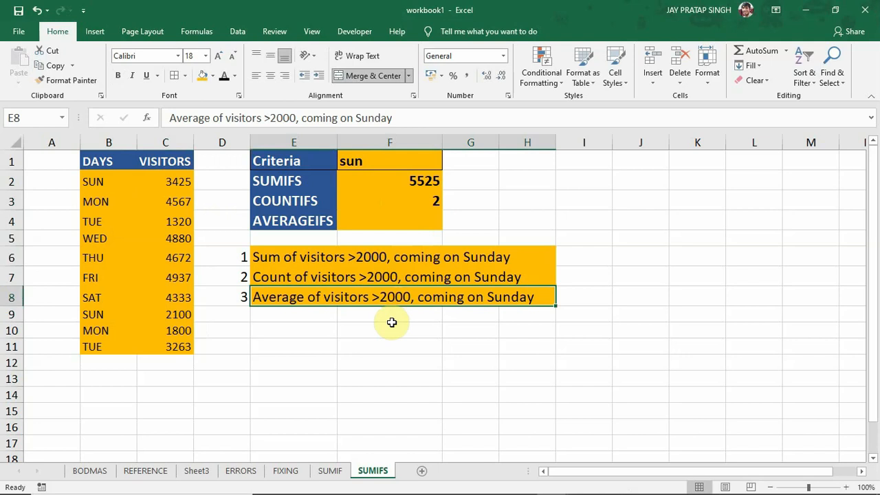
pyautogui.click(381, 222)
pyautogui.write('=')
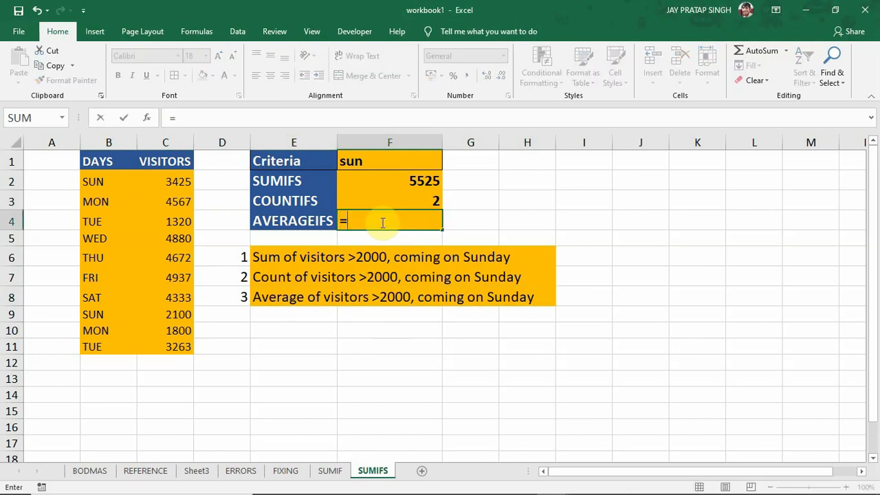
pyautogui.write('averag')
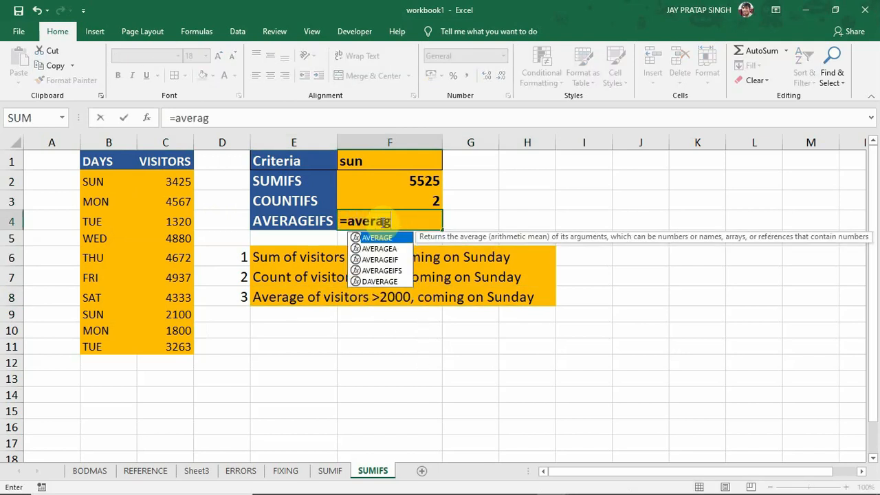
pyautogui.write('eifs')
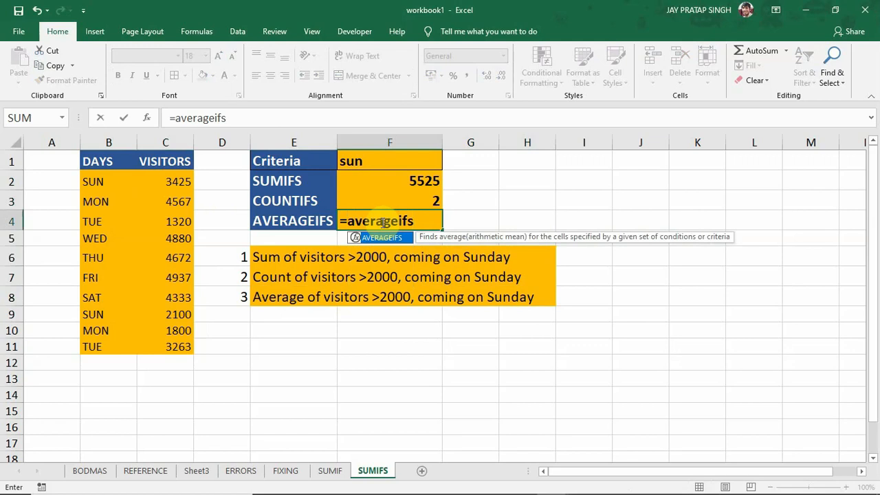
pyautogui.write('(')
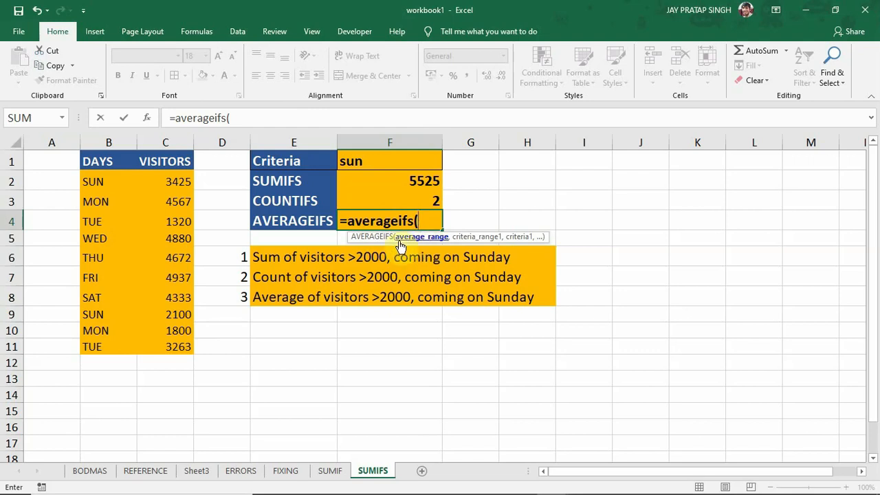
pyautogui.moveTo(162, 182); pyautogui.dragTo(155, 342)
pyautogui.write(',')
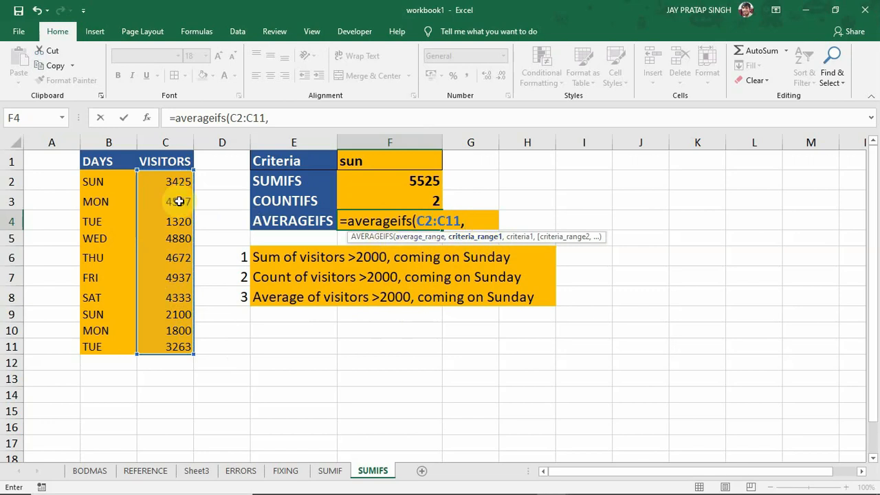
# Add criteria range C2:C11 with criterion ">2000" as the first AVERAGEIFS condition
pyautogui.moveTo(164, 182); pyautogui.dragTo(161, 344)
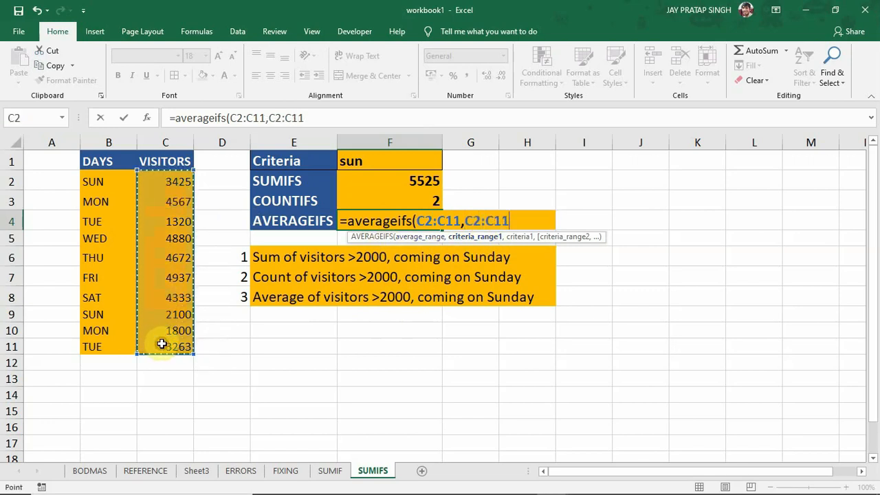
pyautogui.write(',')
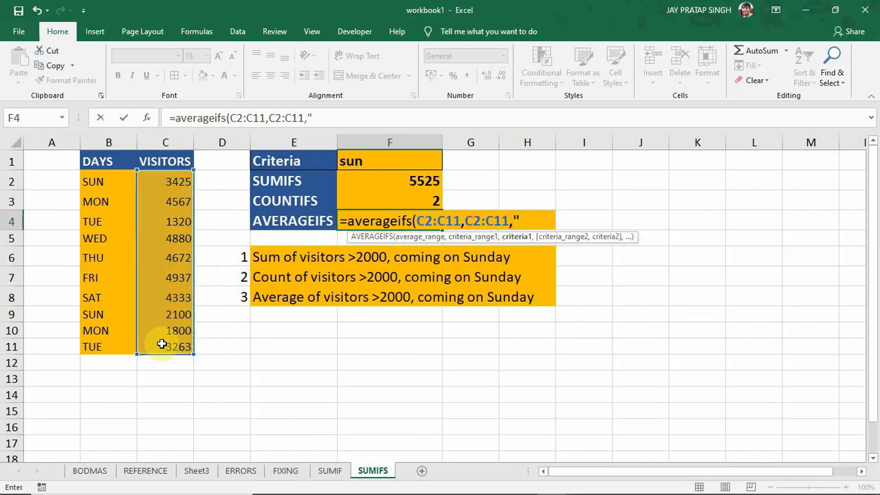
pyautogui.write('">2000')
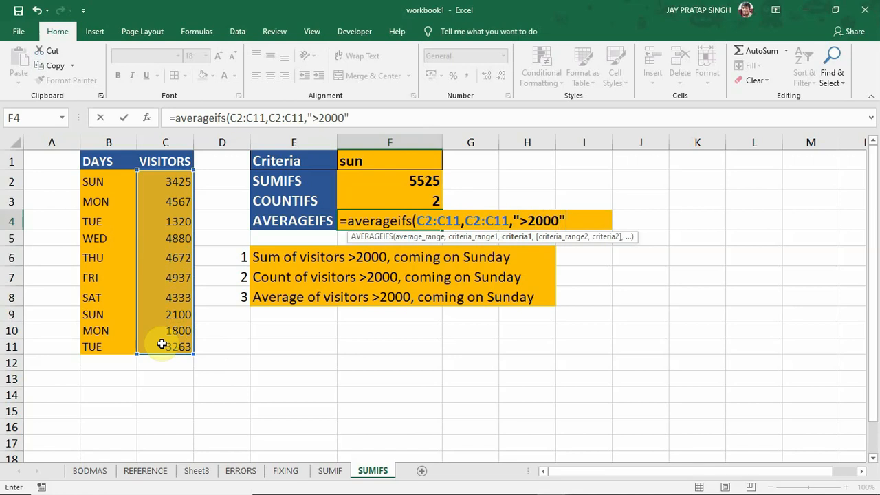
pyautogui.write('",')
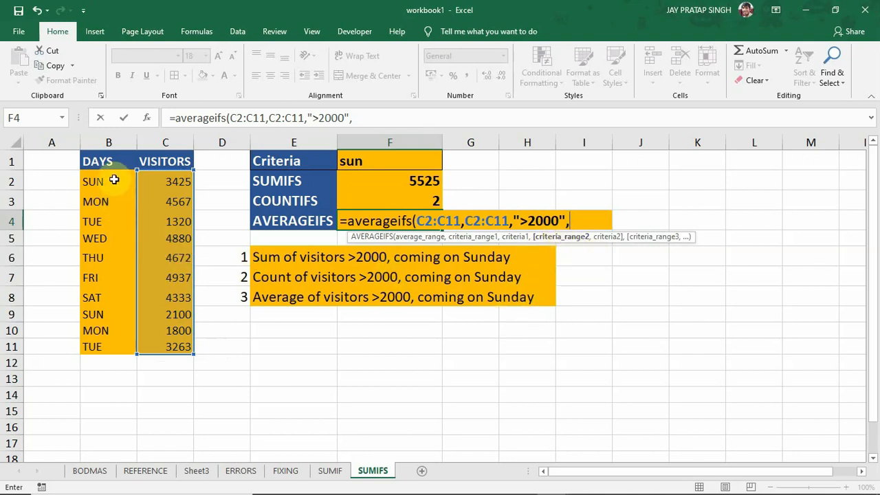
# Add days B2:B11 with criterion F1 as the second AVERAGEIFS condition and complete the formula
pyautogui.moveTo(114, 179); pyautogui.dragTo(110, 339)
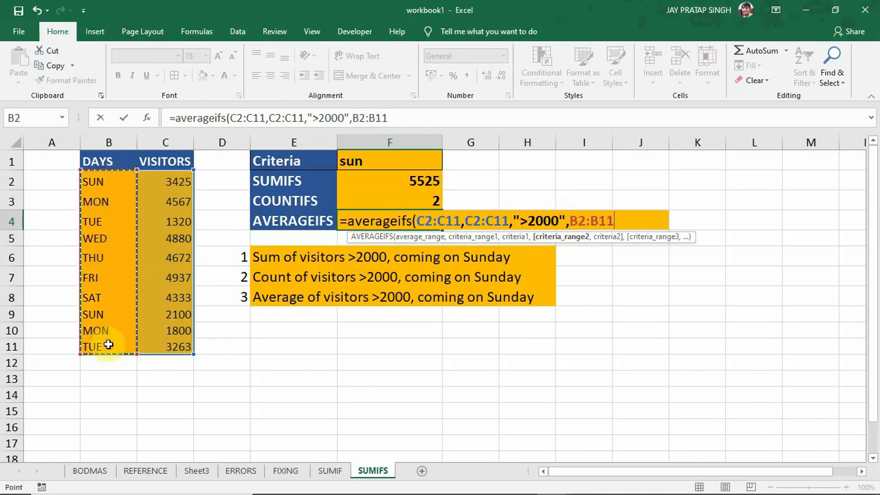
pyautogui.write(',')
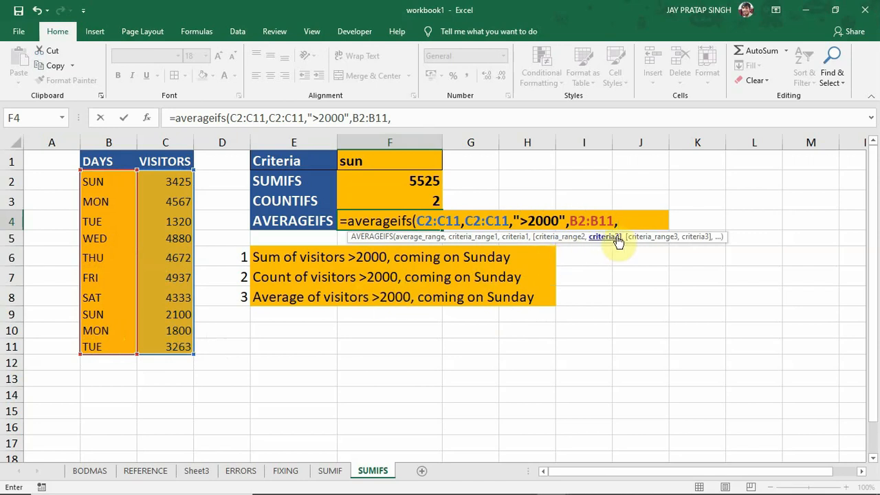
pyautogui.click(396, 160)
pyautogui.write(')')
pyautogui.press('Return')
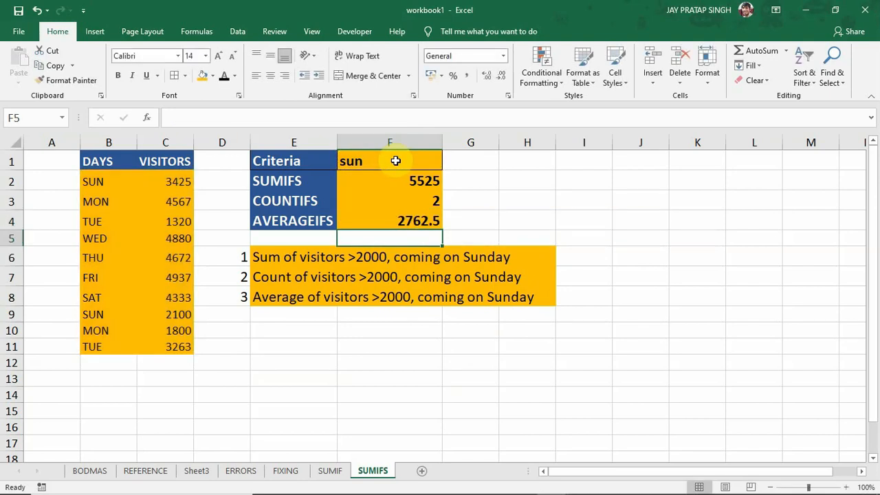
# Check the AVERAGEIFS formula in F4 against the visitor numbers of both SUN rows
pyautogui.click(383, 222)
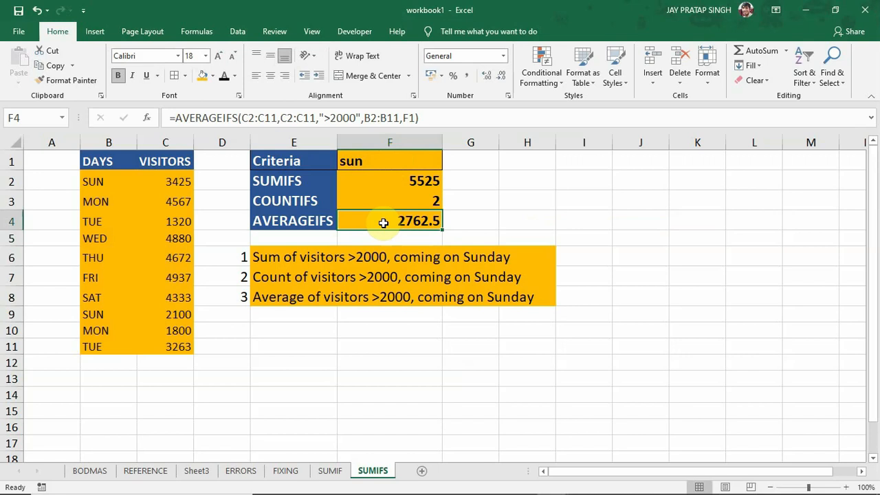
pyautogui.click(107, 181)
pyautogui.moveTo(145, 184); pyautogui.dragTo(175, 180)
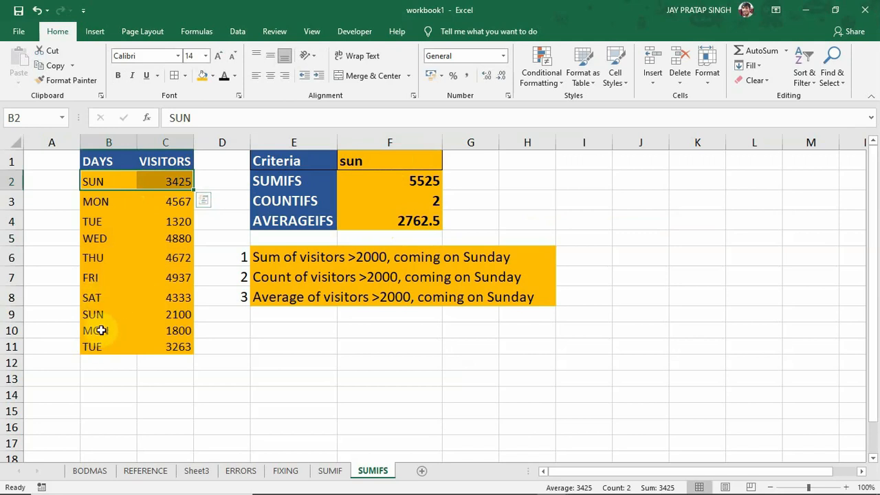
pyautogui.moveTo(95, 314); pyautogui.dragTo(153, 315)
pyautogui.moveTo(116, 180); pyautogui.dragTo(155, 183)
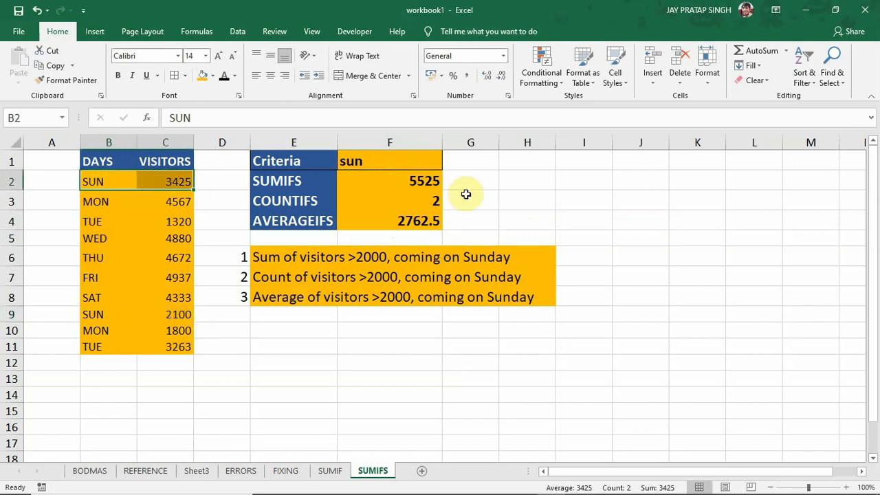
# Add the visitors of both SUN rows in D13 with the formula =C2+C9
pyautogui.click(229, 381)
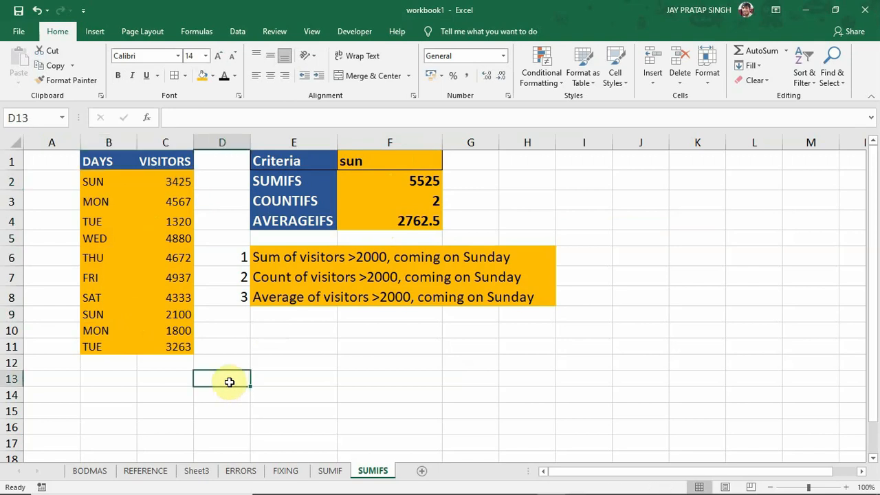
pyautogui.write('=')
pyautogui.click(165, 181)
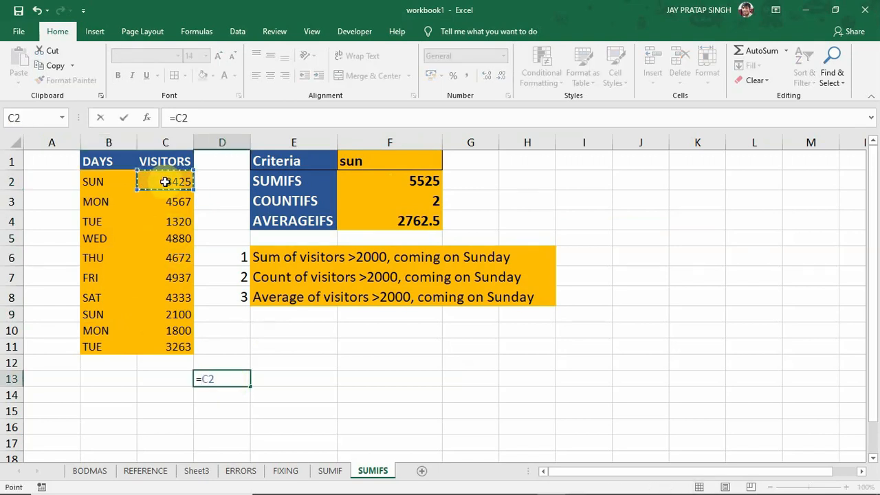
pyautogui.write('+')
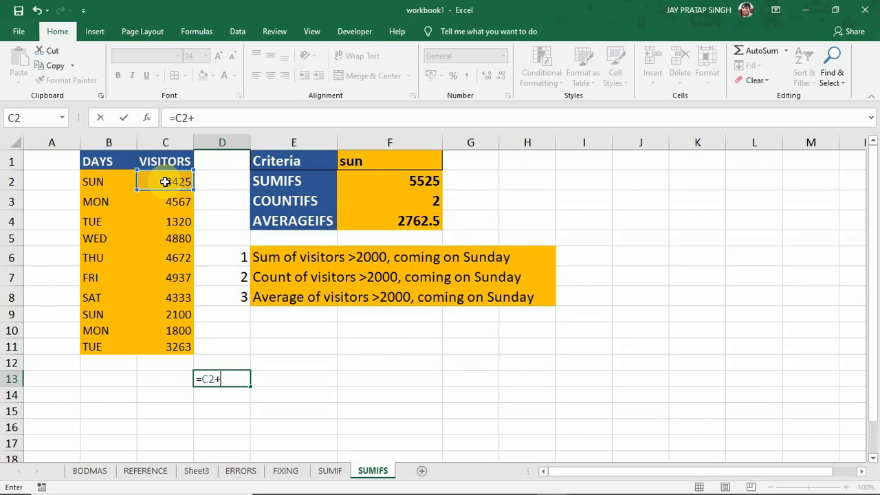
pyautogui.click(160, 314)
pyautogui.press('Return')
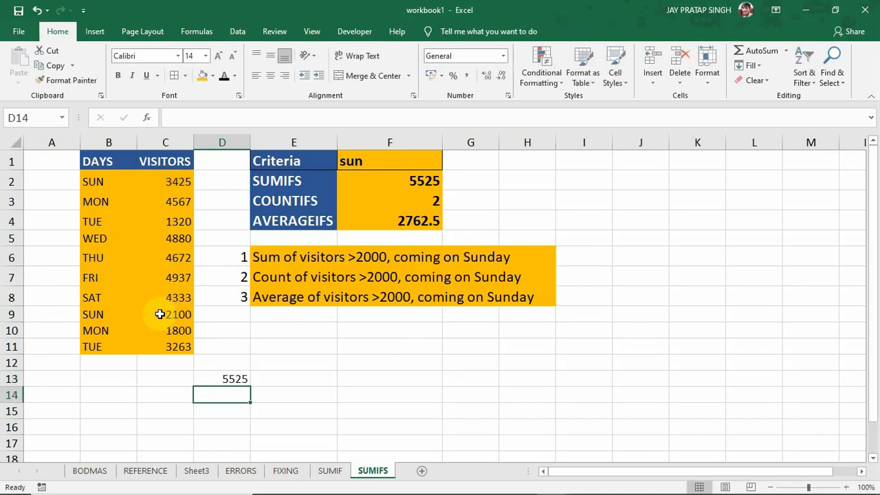
pyautogui.click(212, 377)
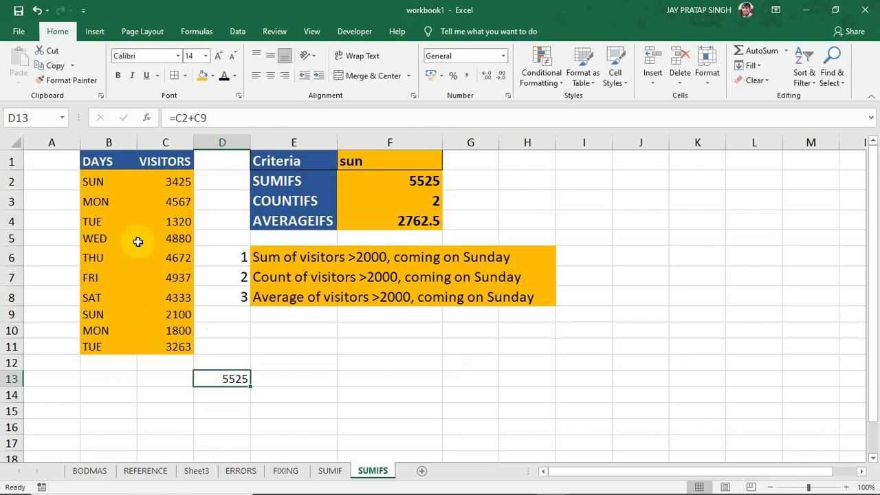
# Calculate the average manually in E13 with =D13/2 and compare it with the AVERAGEIFS result in F4
pyautogui.click(283, 379)
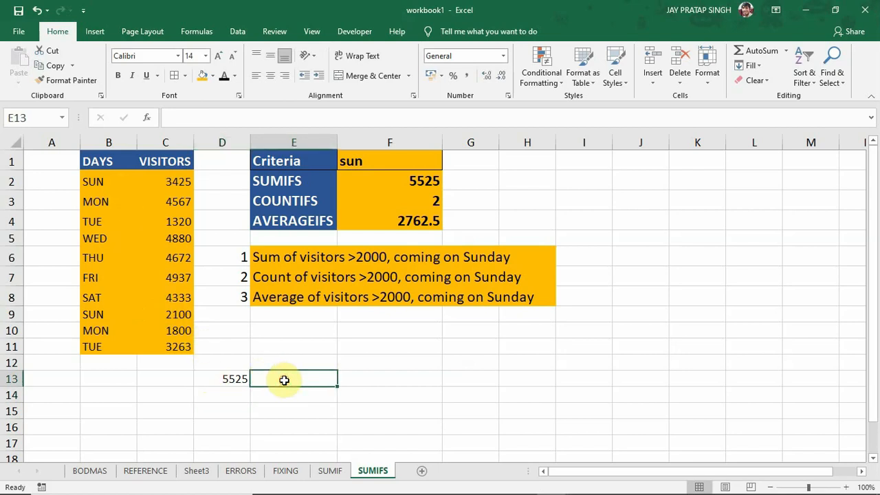
pyautogui.write('=')
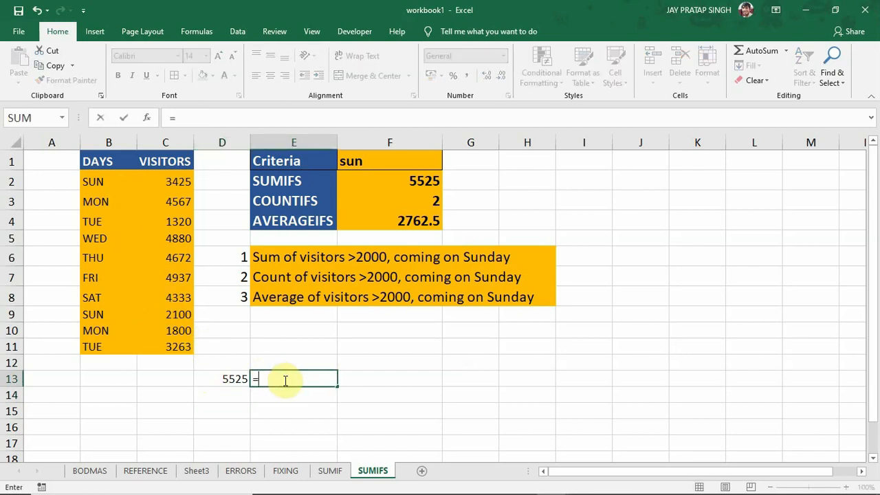
pyautogui.click(232, 379)
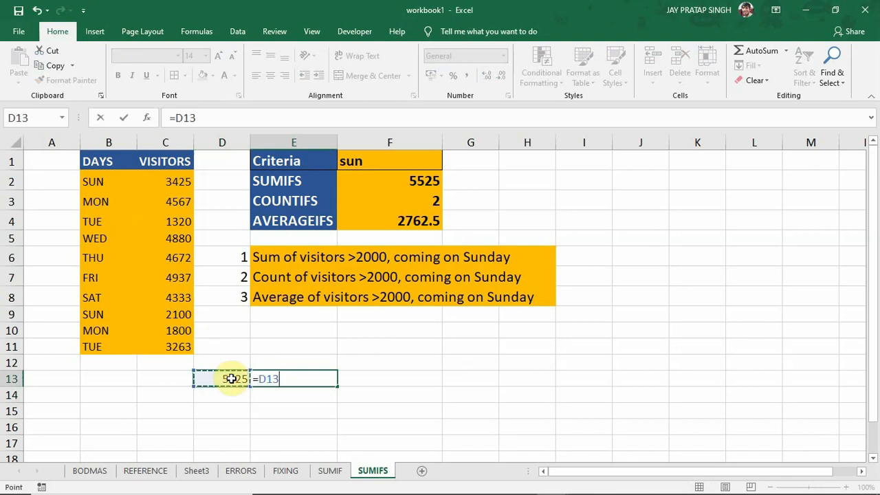
pyautogui.write('/2')
pyautogui.press('Return')
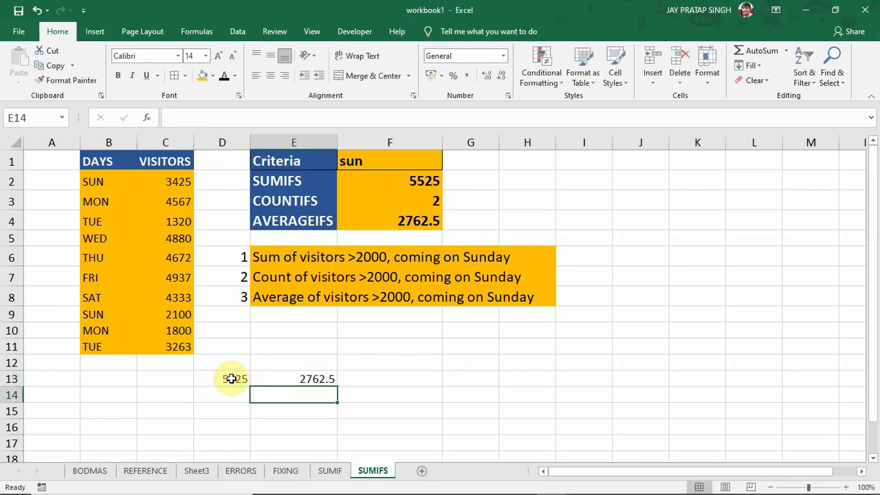
pyautogui.click(290, 379)
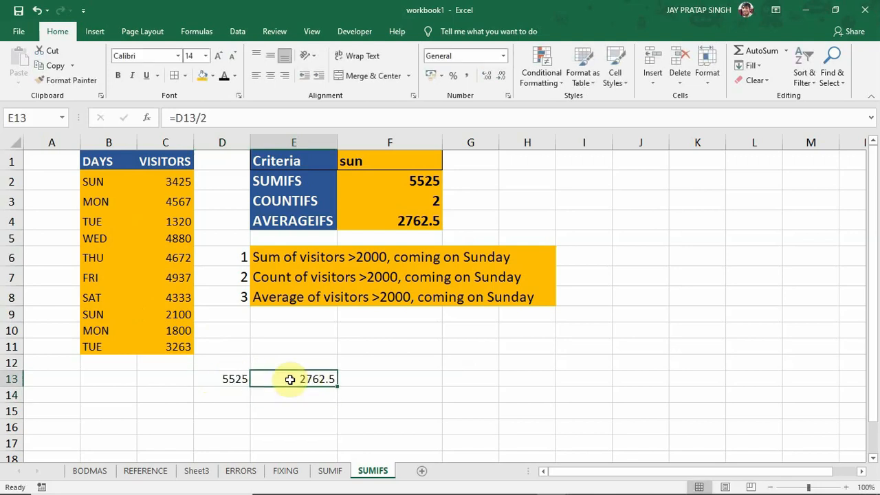
pyautogui.click(380, 221)
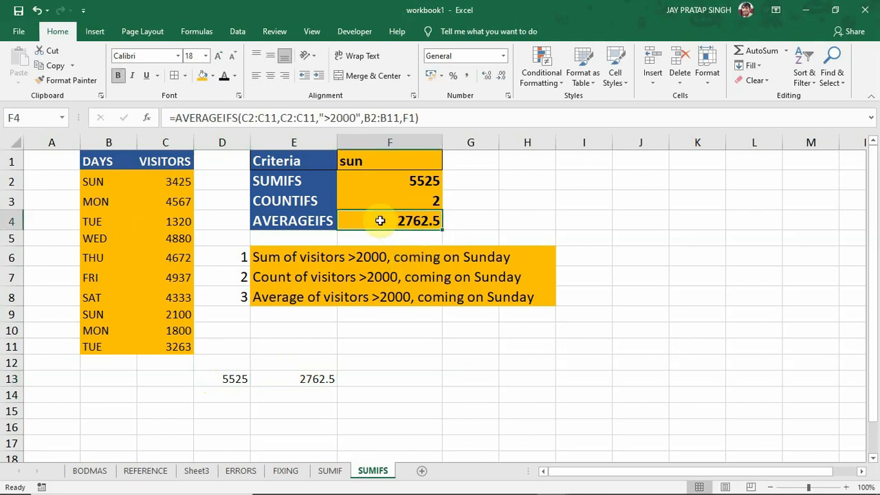
# Change the day in B5 to "sun" and check the AVERAGEIFS, COUNTIFS and SUMIFS results
pyautogui.click(102, 237)
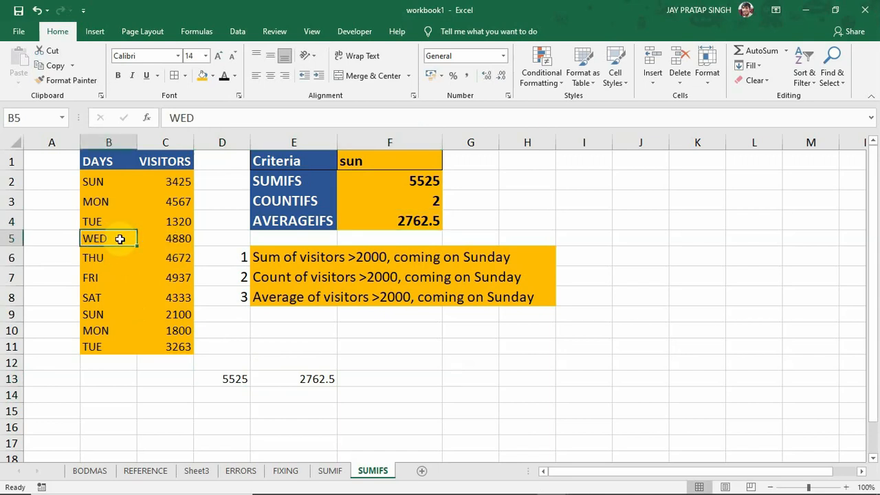
pyautogui.write('sun')
pyautogui.press('Return')
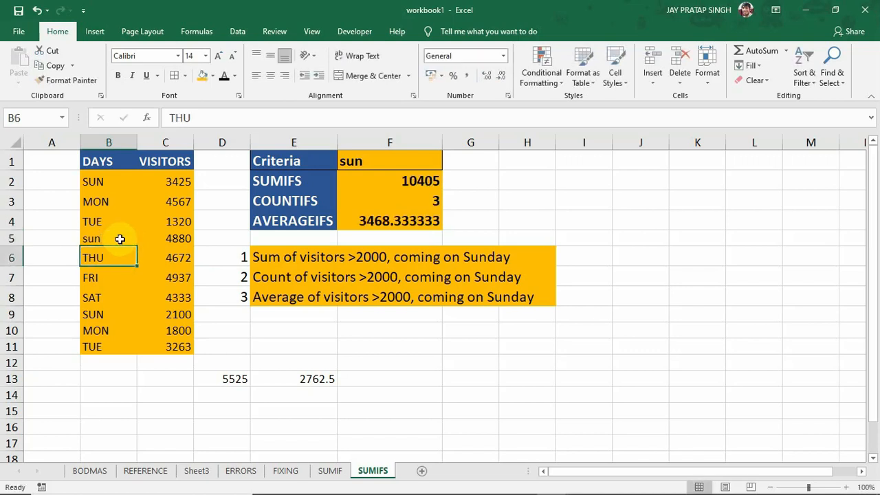
pyautogui.click(415, 216)
pyautogui.click(403, 200)
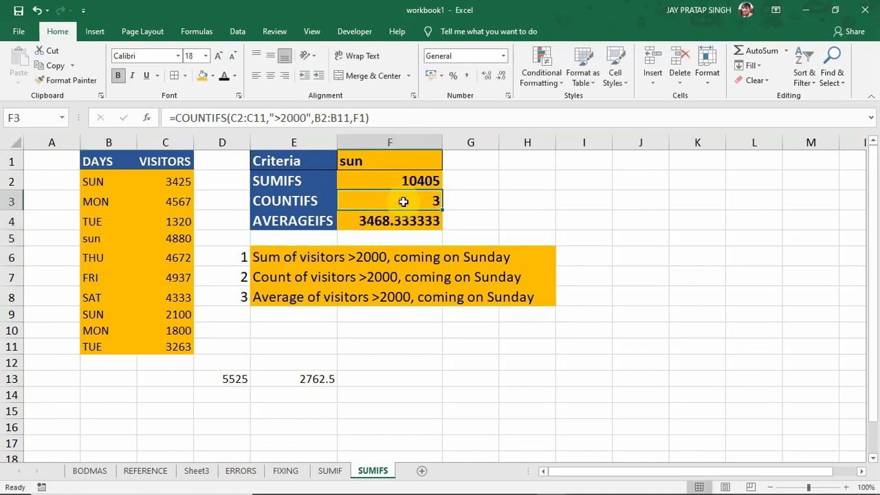
pyautogui.click(386, 181)
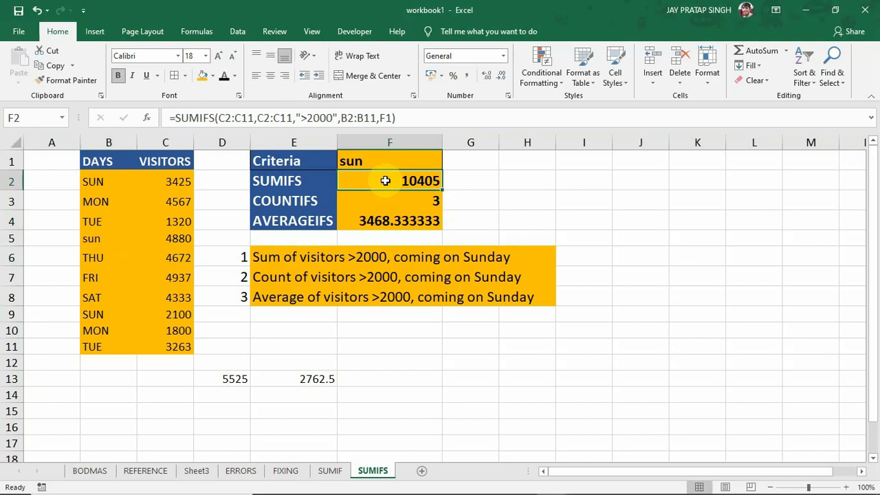